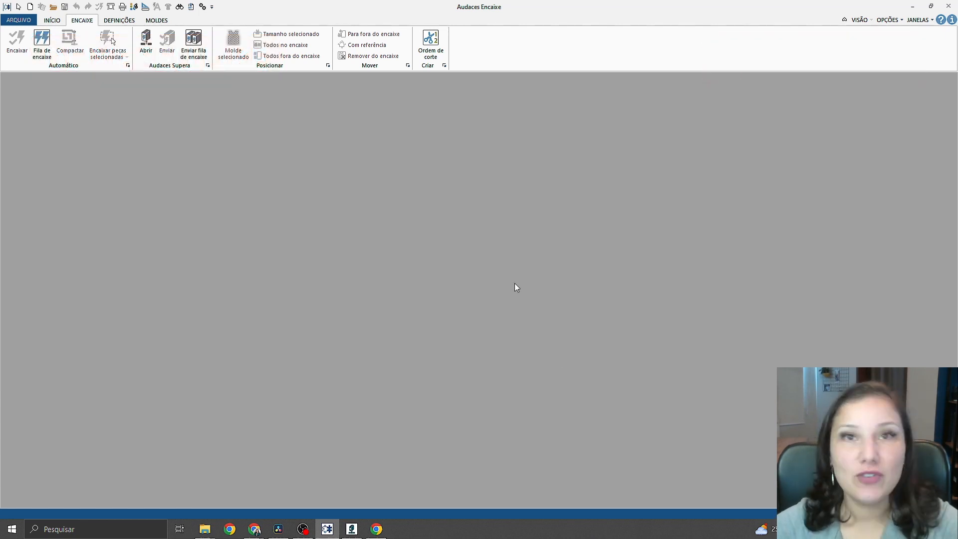
- Open the example marker BLUSA FEM.amkx from the FEMININO > CAMISETAS E BLUSAS folder
click(31, 22)
click(61, 76)
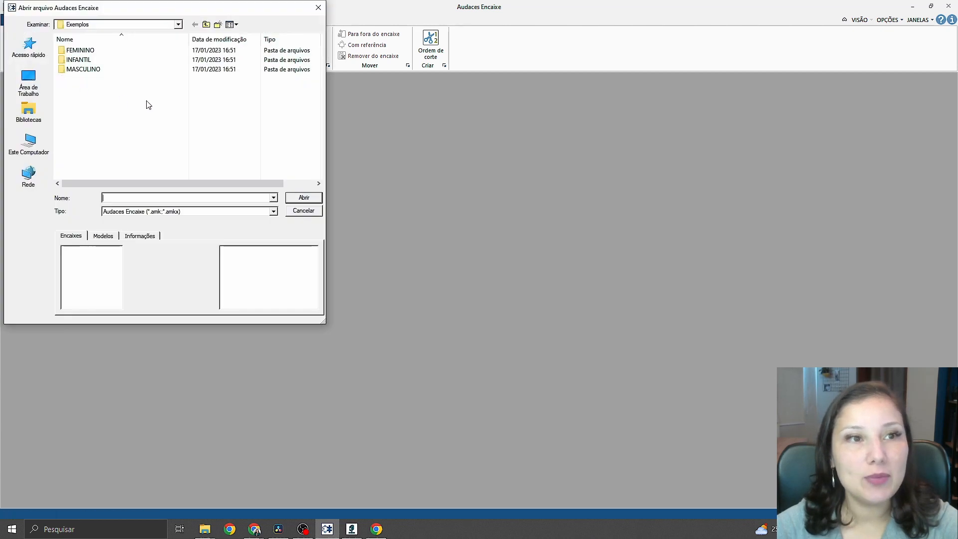
double_click(124, 52)
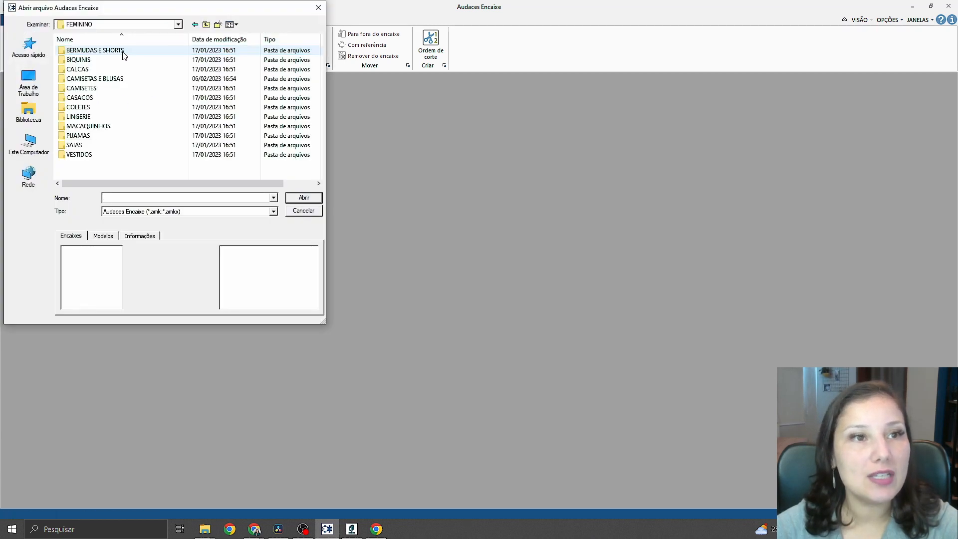
double_click(115, 79)
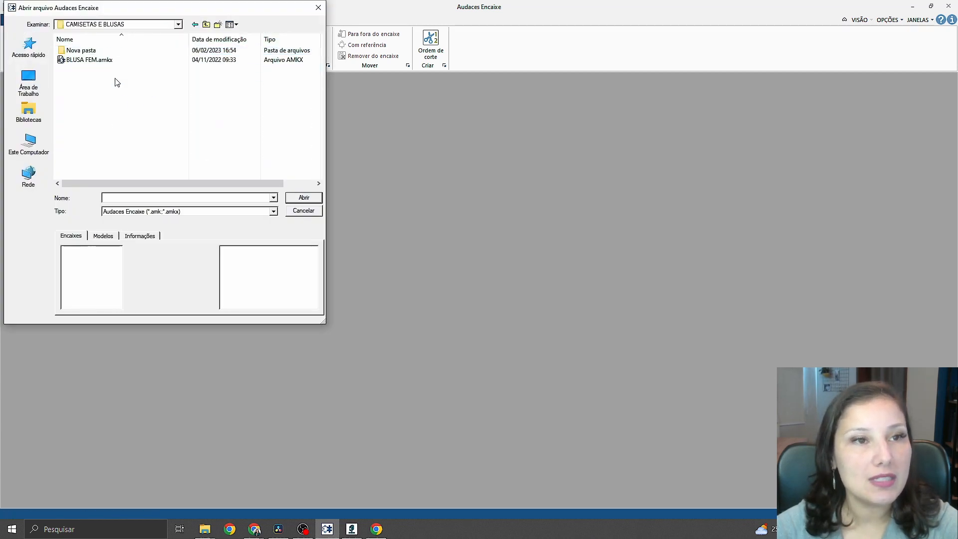
double_click(95, 60)
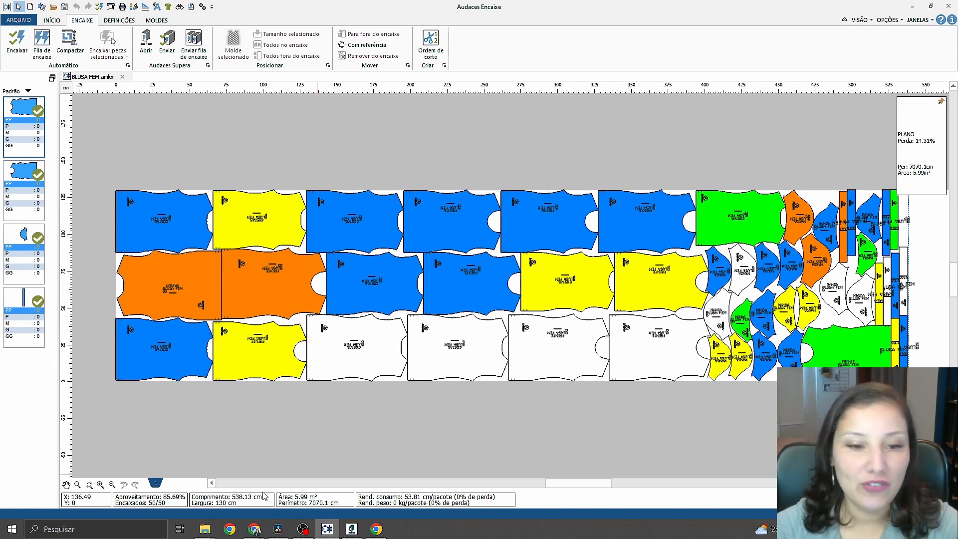
- Review the fabric, size grid and pattern pieces in the BLUSA FEM marker's properties without changing anything
right_click(368, 121)
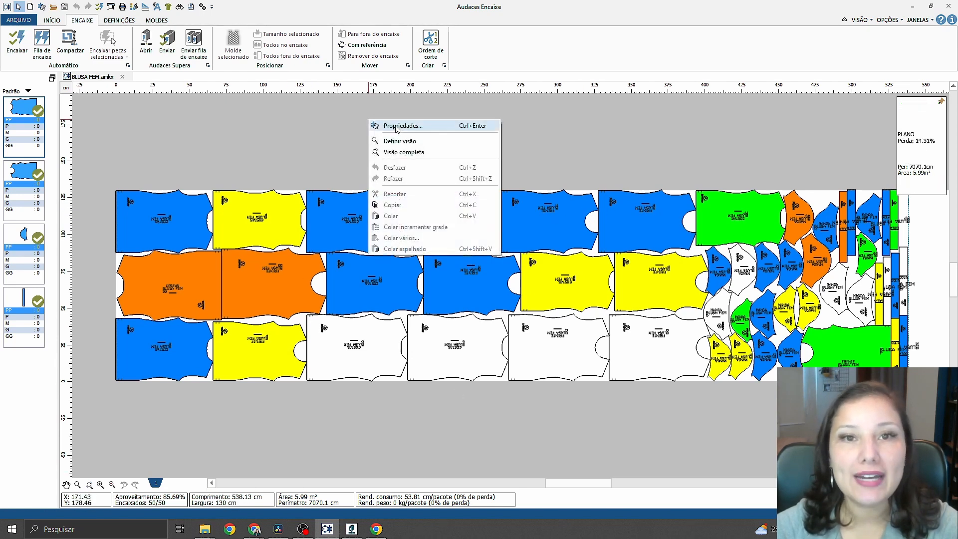
click(402, 126)
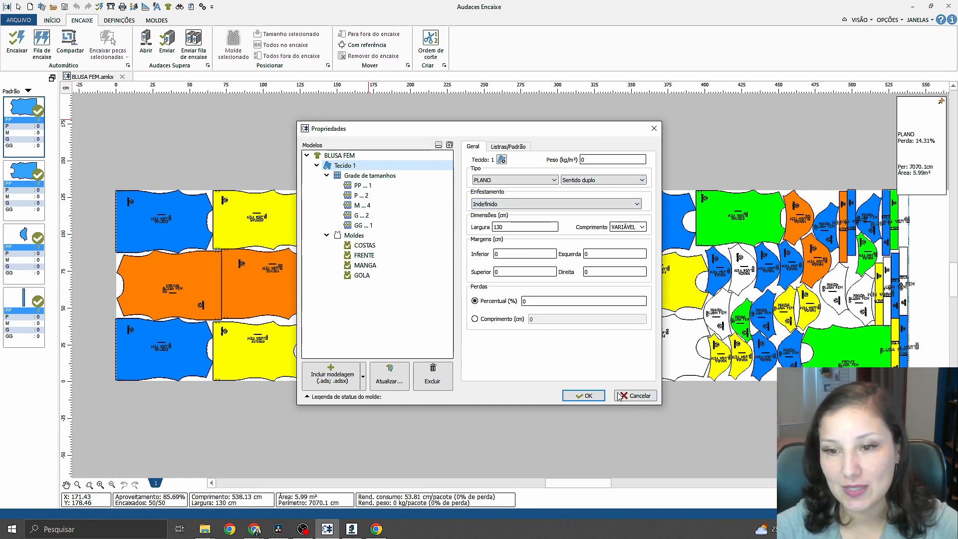
click(649, 396)
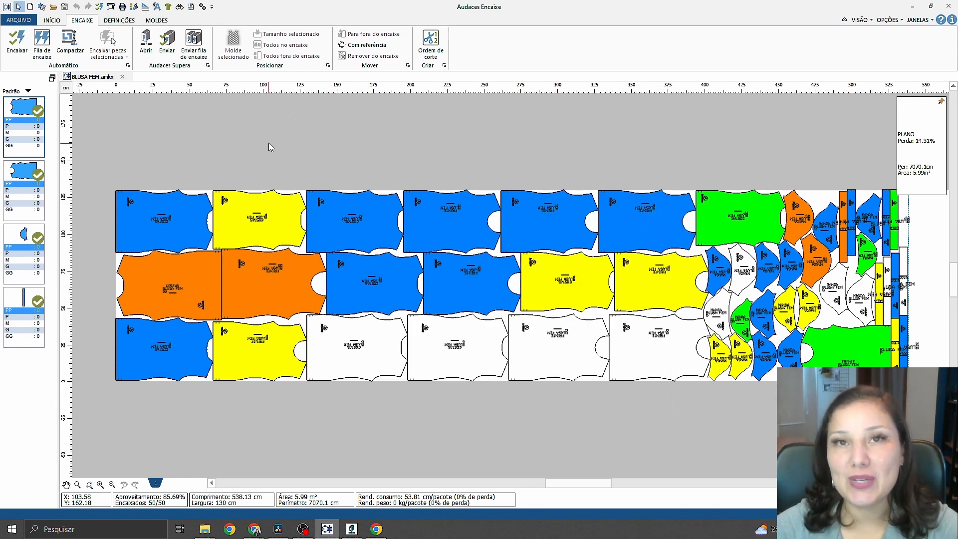
- Run the automatic nesting on fabric 1 of BLUSA FEM with the preset options and end the current run early
click(20, 46)
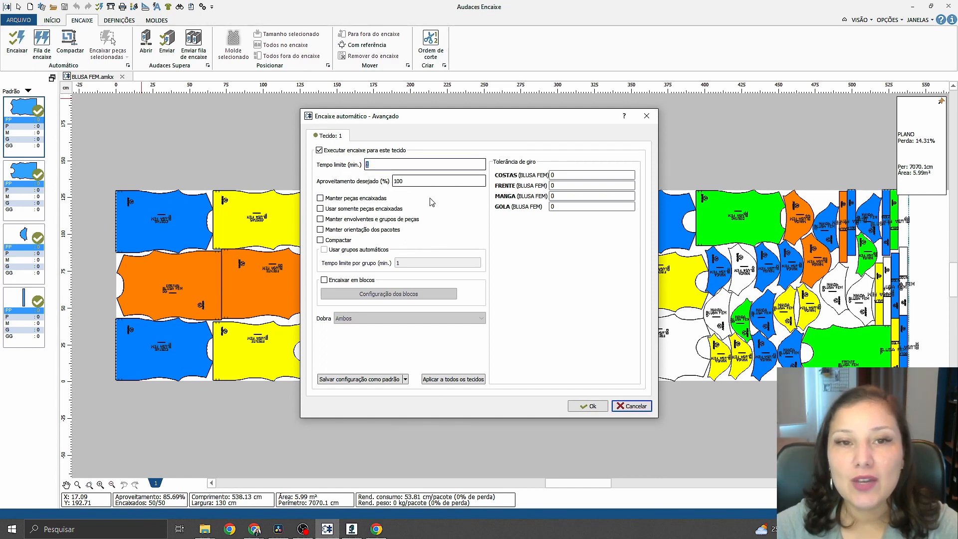
click(589, 406)
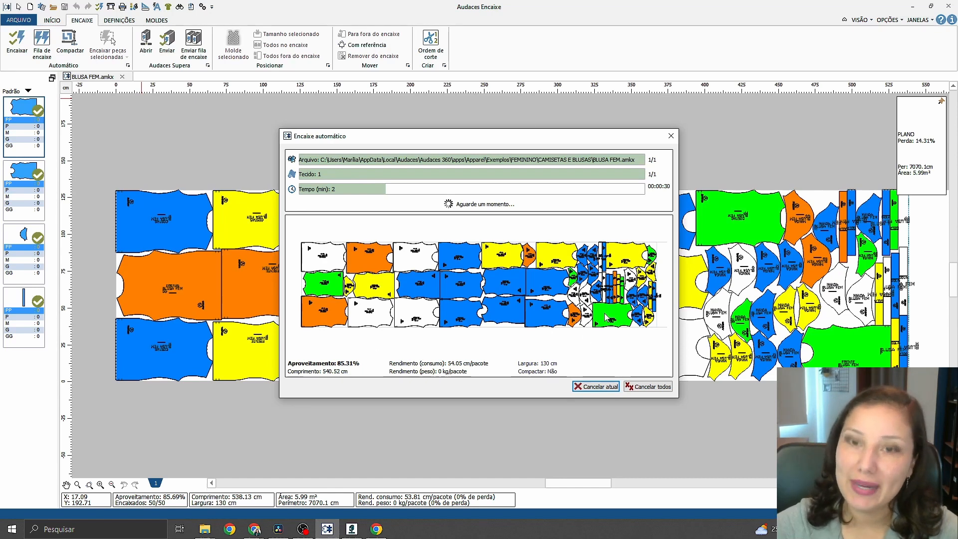
click(613, 389)
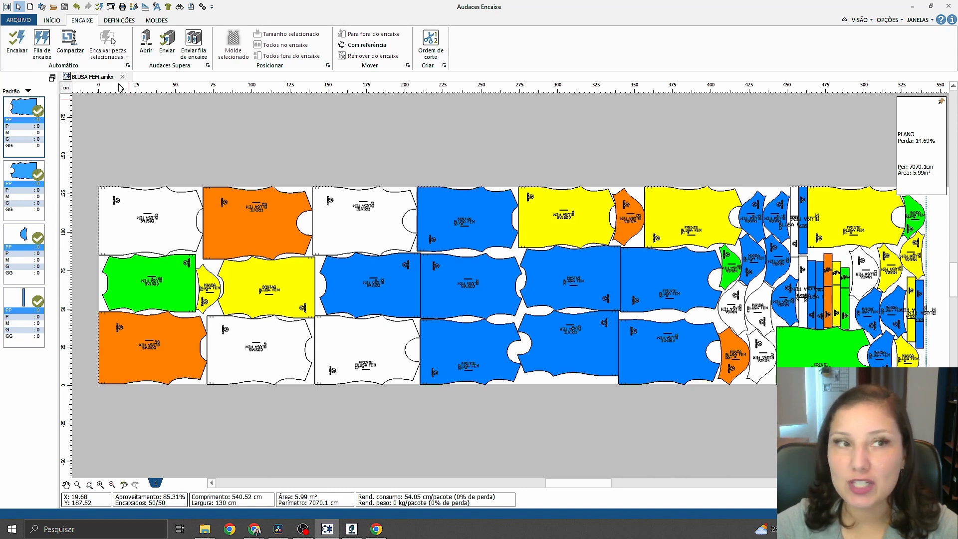
- Send the BLUSA FEM marker to Audaces Supera with the preset options, check the Supera queue and return to Audaces Encaixe
click(167, 51)
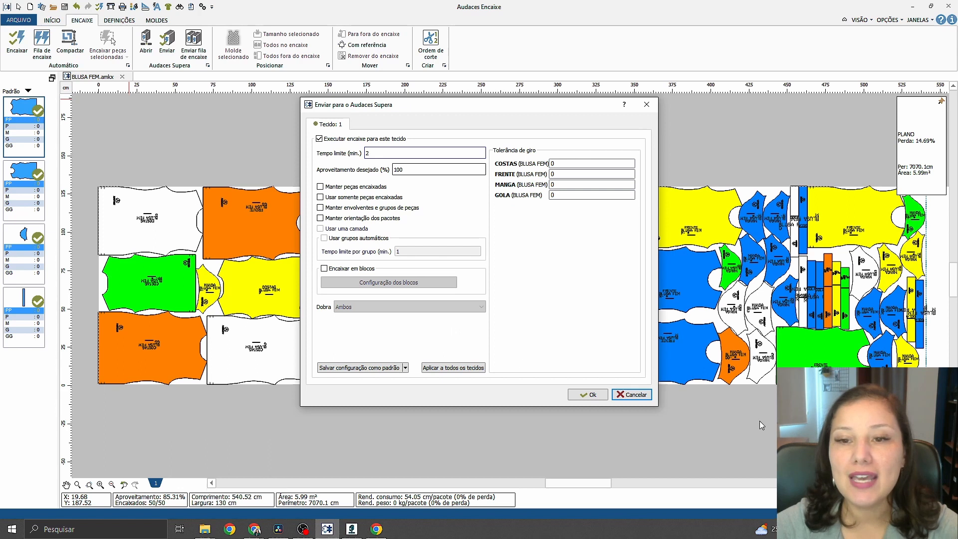
click(587, 394)
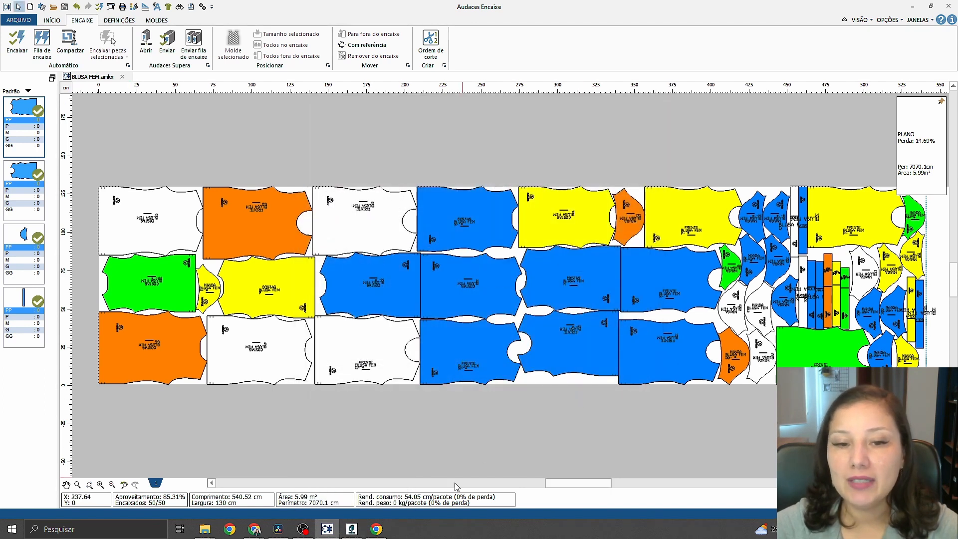
click(352, 529)
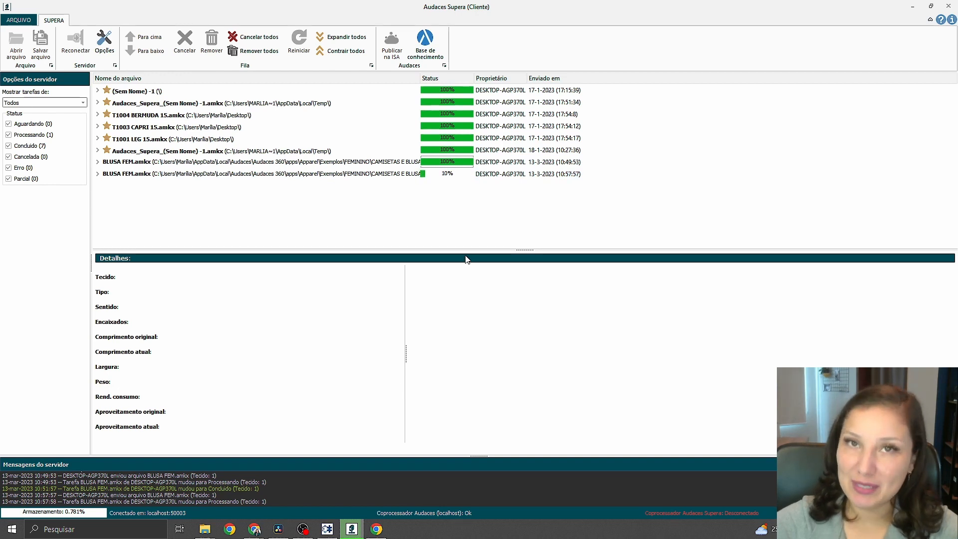
click(326, 529)
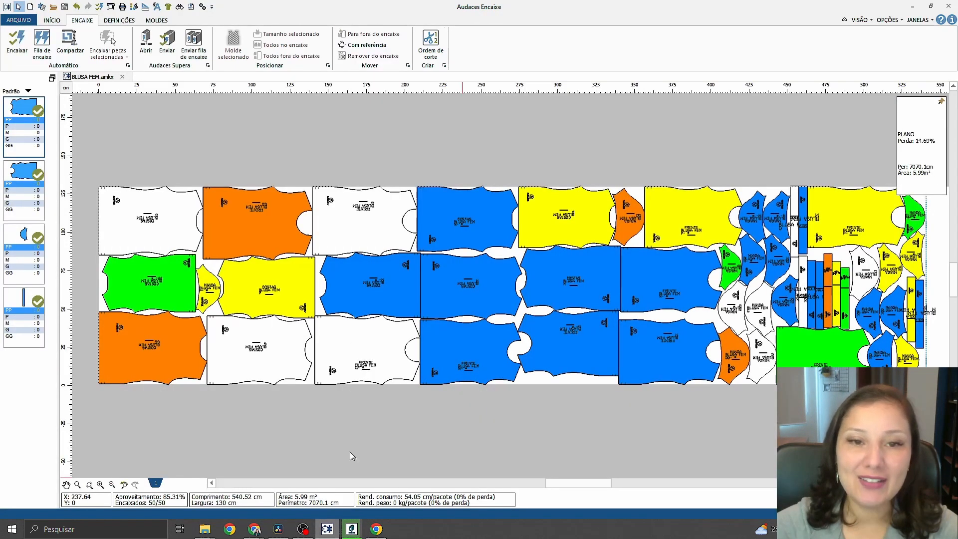
- Open the example marker CAMISETE BÁSICA FEM MC.amkx from the FEMININO > CAMISETES folder
click(14, 20)
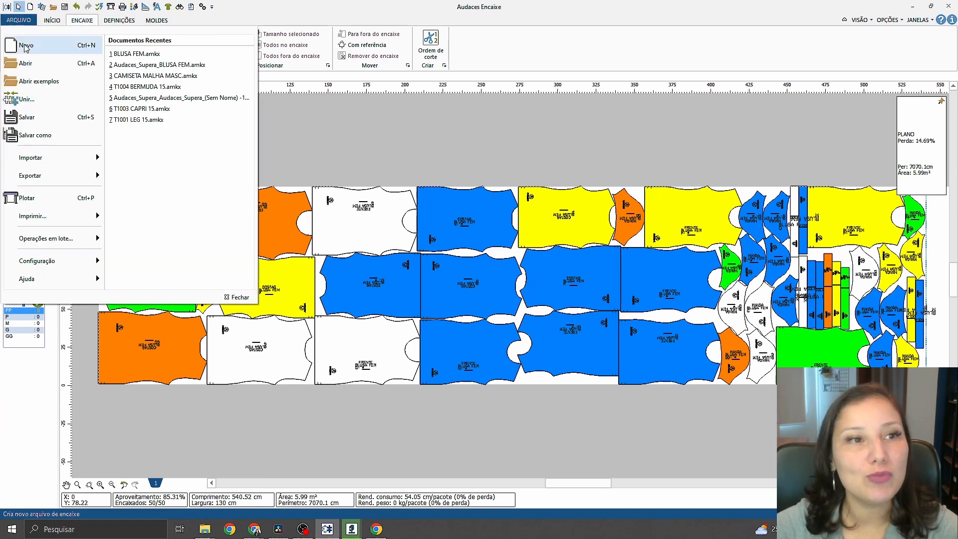
click(49, 83)
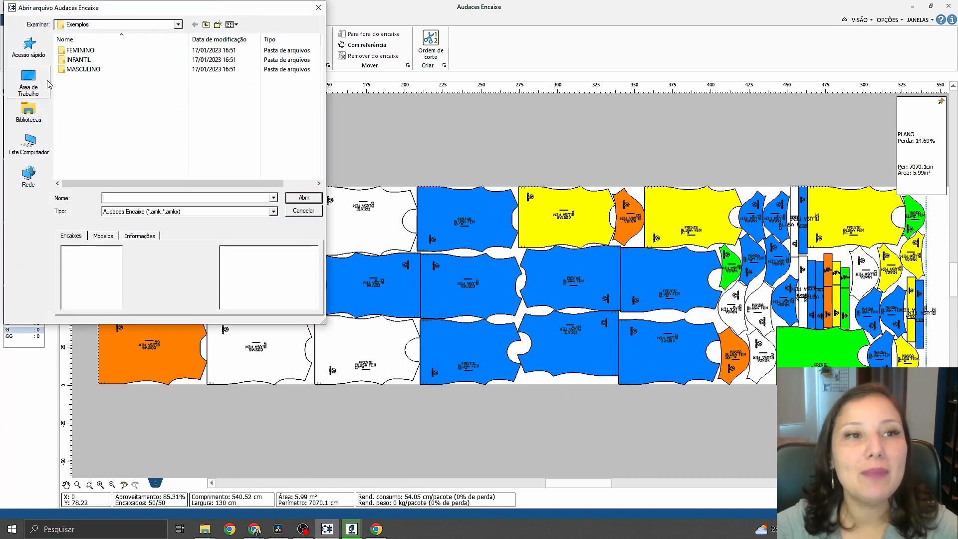
double_click(98, 52)
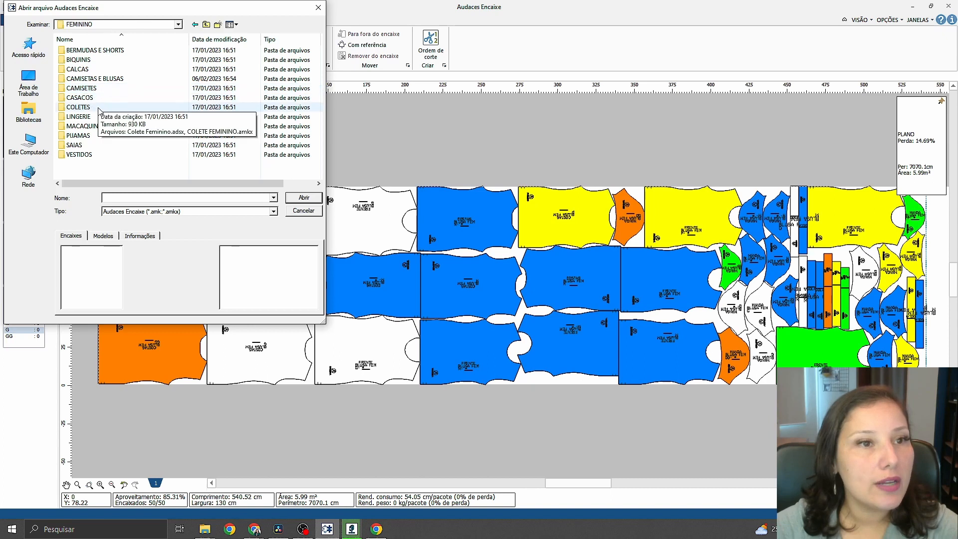
double_click(112, 89)
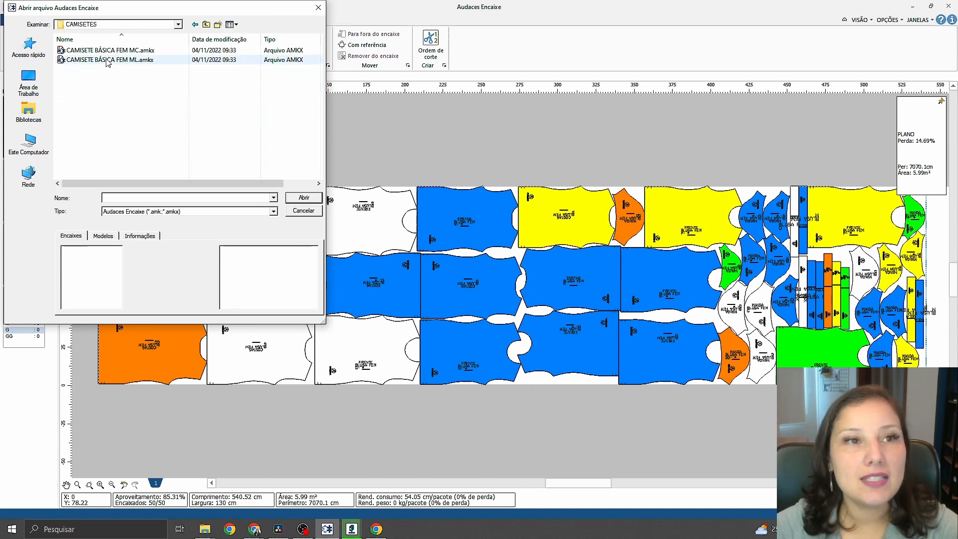
double_click(144, 50)
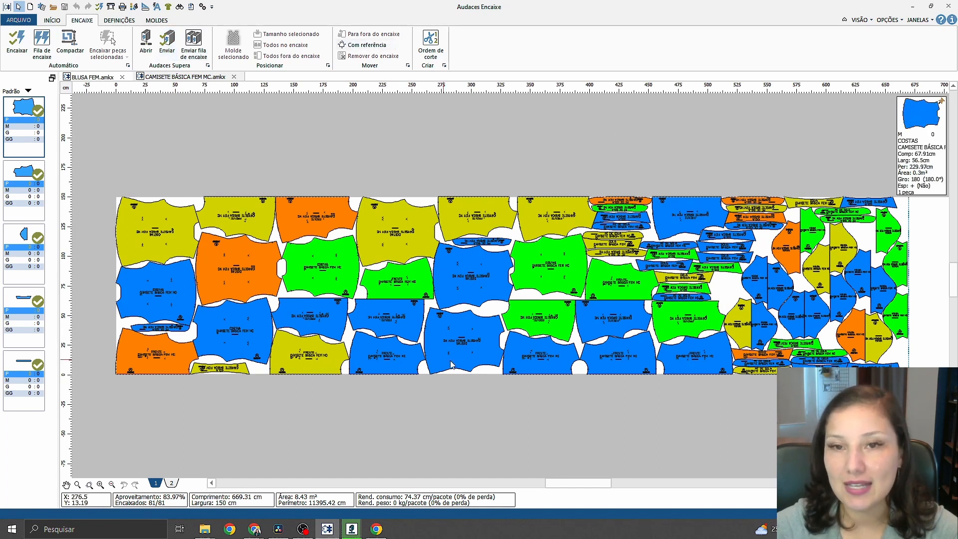
- In the marker's properties, set the quantities of sizes P, M and G to 1 for fabric 1
right_click(408, 150)
click(443, 157)
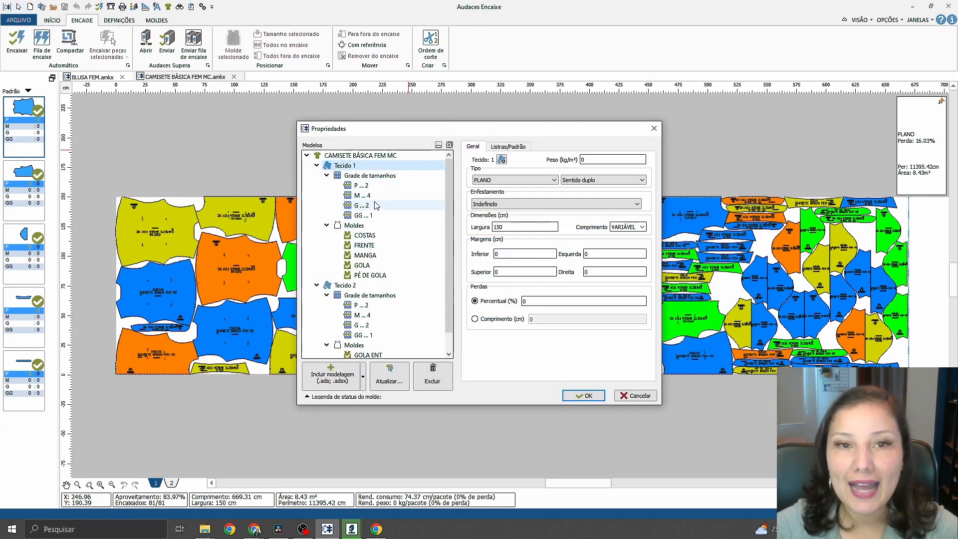
click(364, 185)
click(512, 163)
text(1)
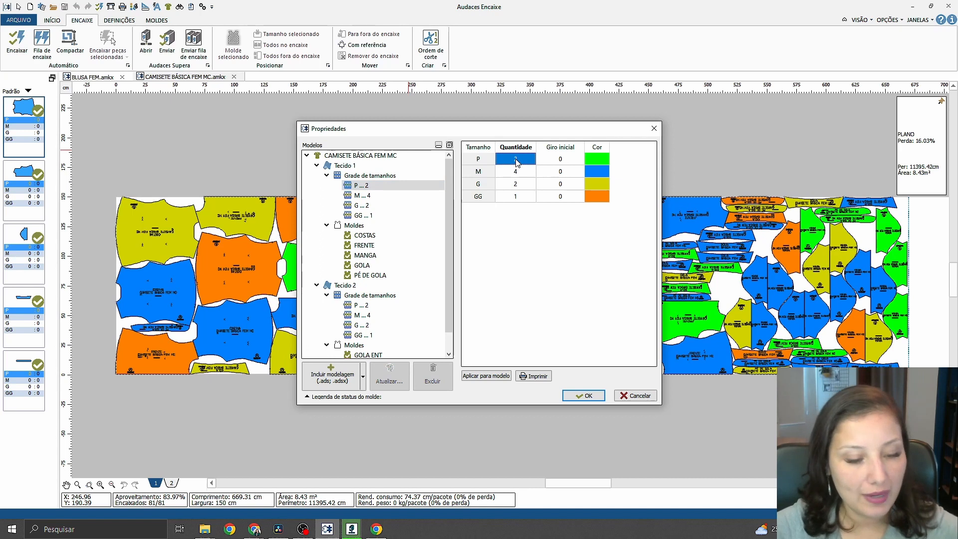
click(517, 172)
text(1)
click(523, 186)
text(1)
key(Return)
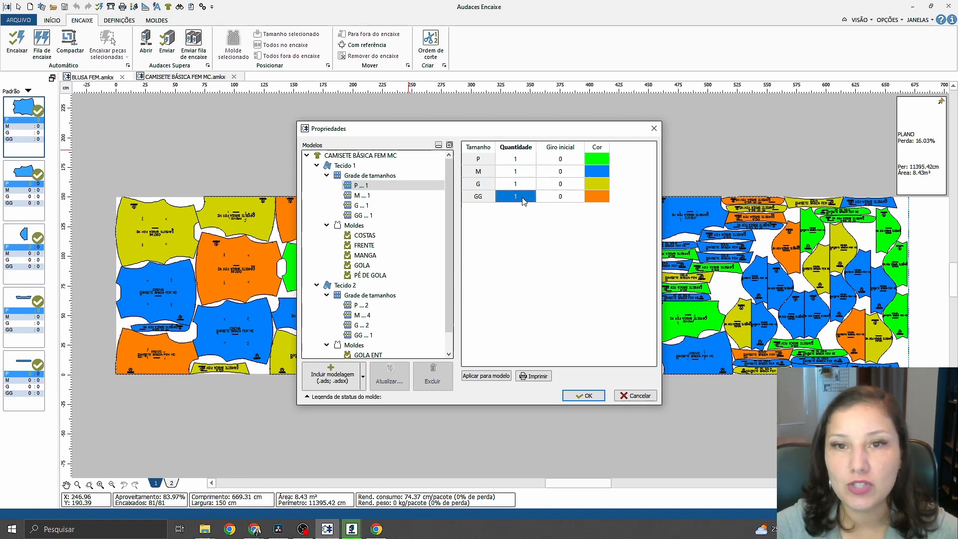
- Set the quantities of sizes P, M and G to 1 for fabric 2 and apply the marker's properties
click(430, 276)
click(413, 305)
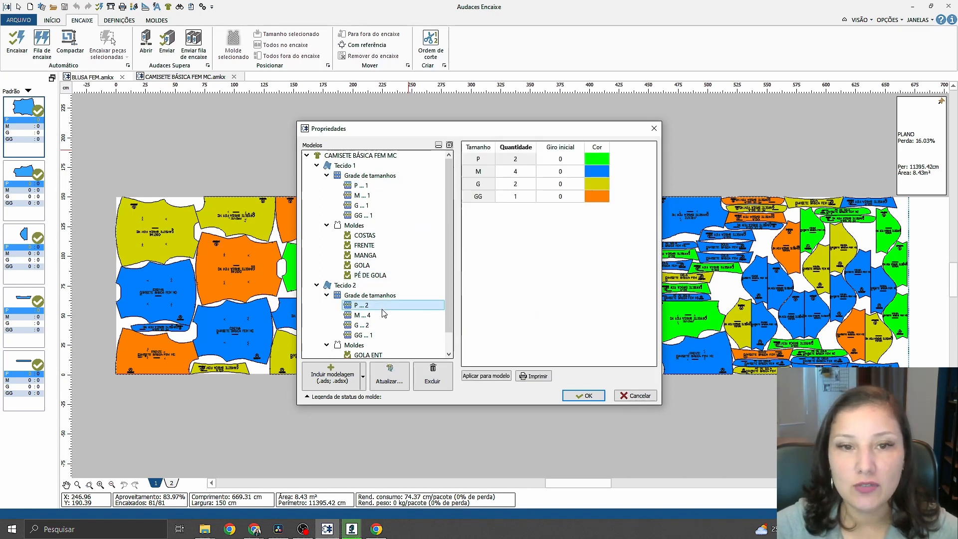
click(515, 159)
text(1)
key(Return)
text(1)
key(Return)
text(1)
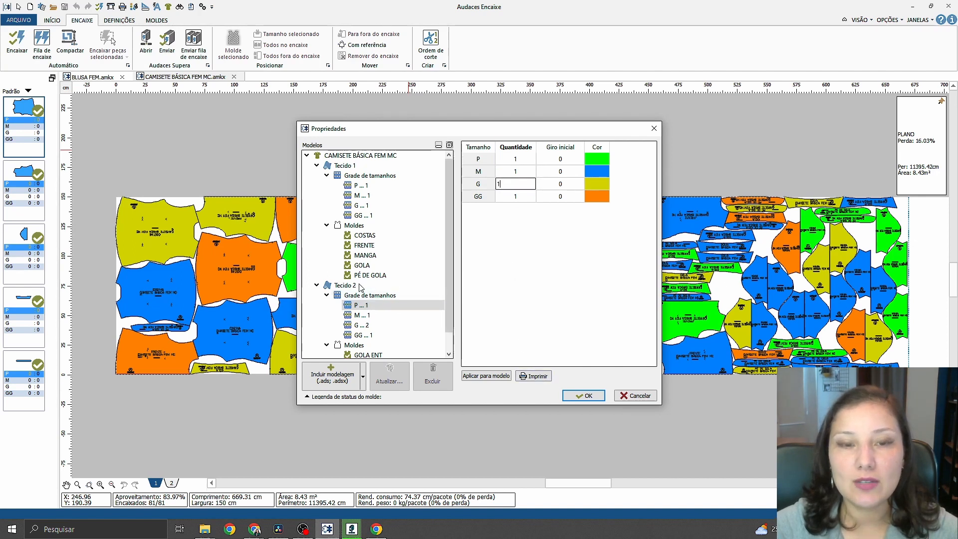
click(583, 396)
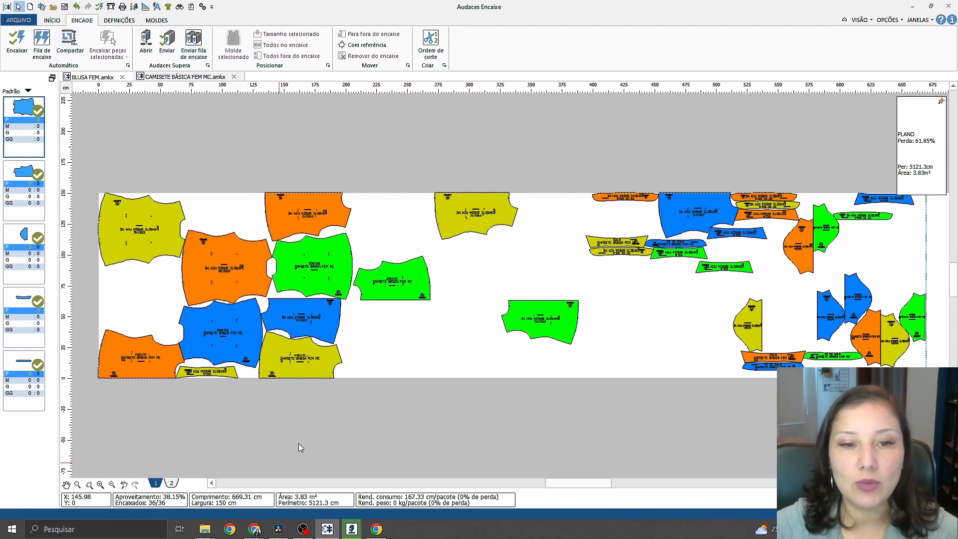
- Run the automatic nesting on the CAMISETE BÁSICA FEM MC marker with the preset options
click(17, 42)
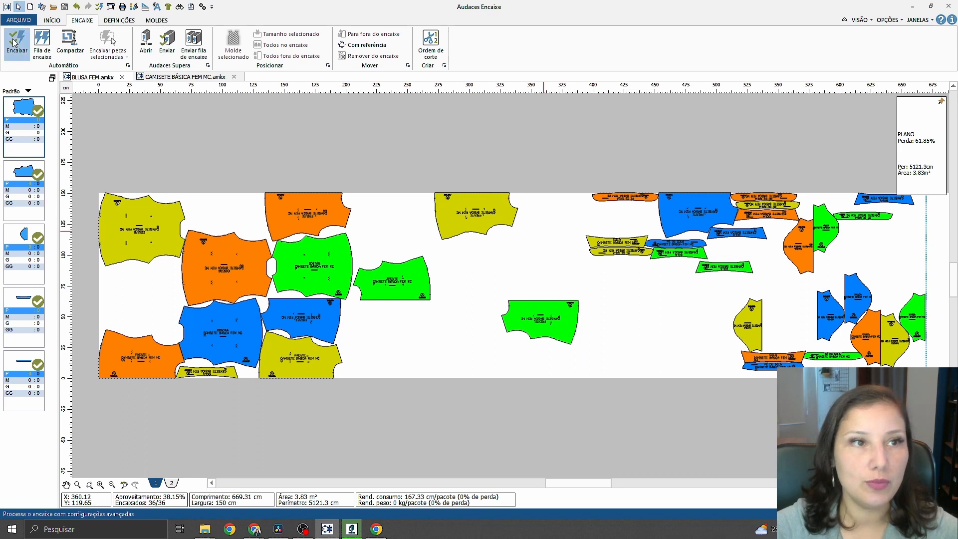
click(586, 406)
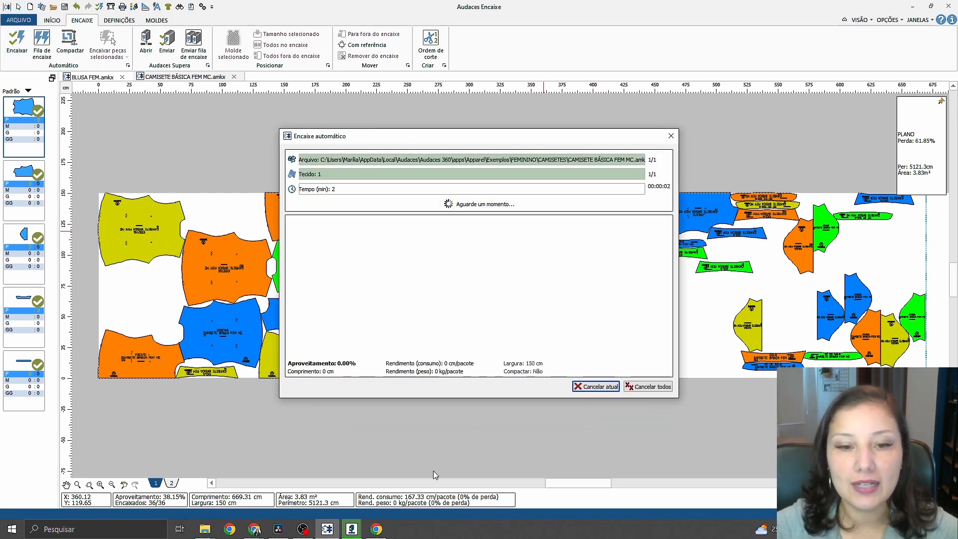
- Switch to Audaces Supera and examine the details of the most recent BLUSA FEM.amkx job
click(352, 529)
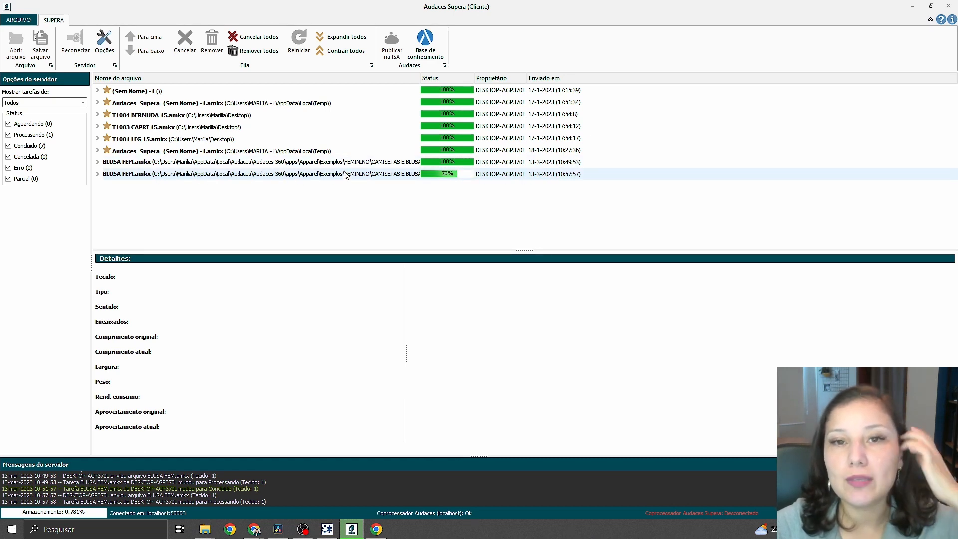
click(453, 177)
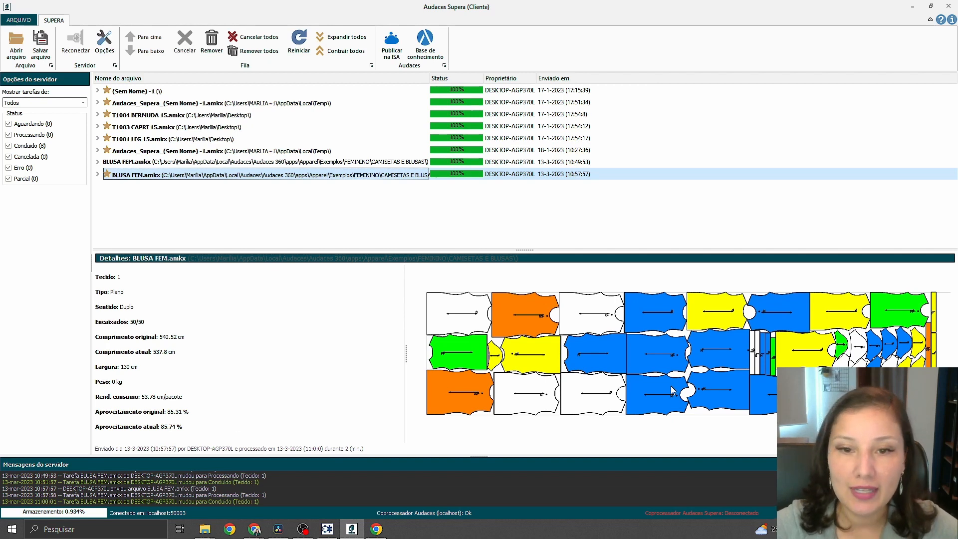
- Return to Audaces Encaixe and send the CAMISETE BÁSICA FEM MC marker to Audaces Supera with the preset options
click(327, 530)
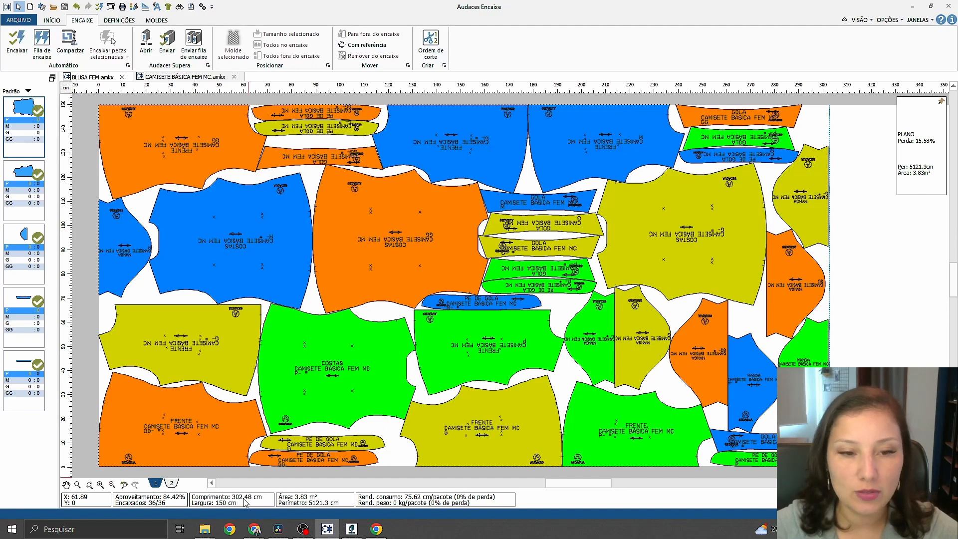
click(168, 48)
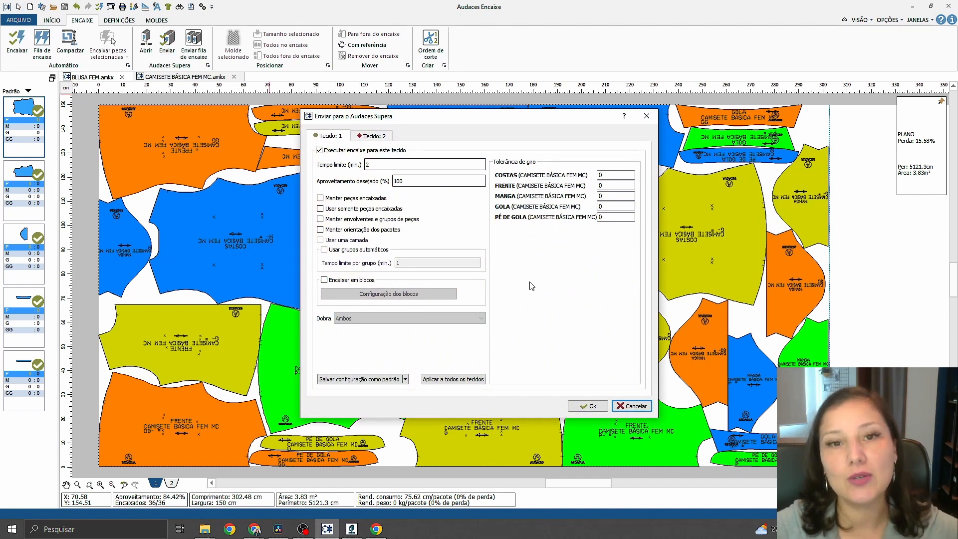
click(591, 407)
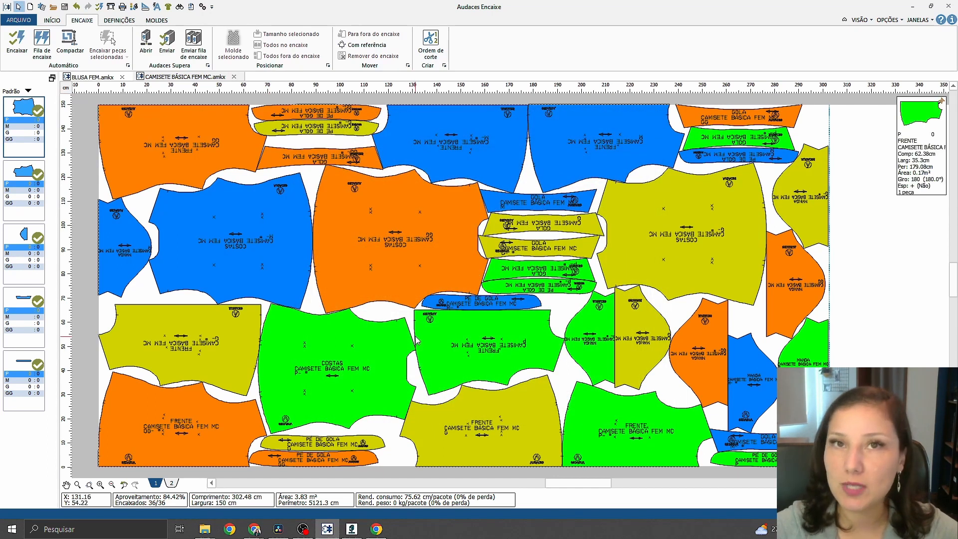
- Switch to Audaces Supera and open the file of the latest completed BLUSA FEM.amkx job
click(351, 529)
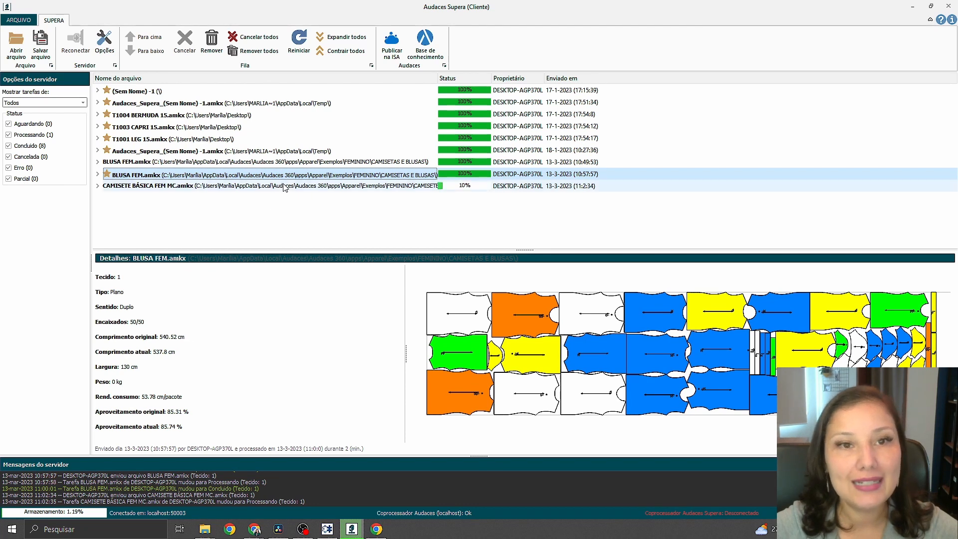
right_click(295, 176)
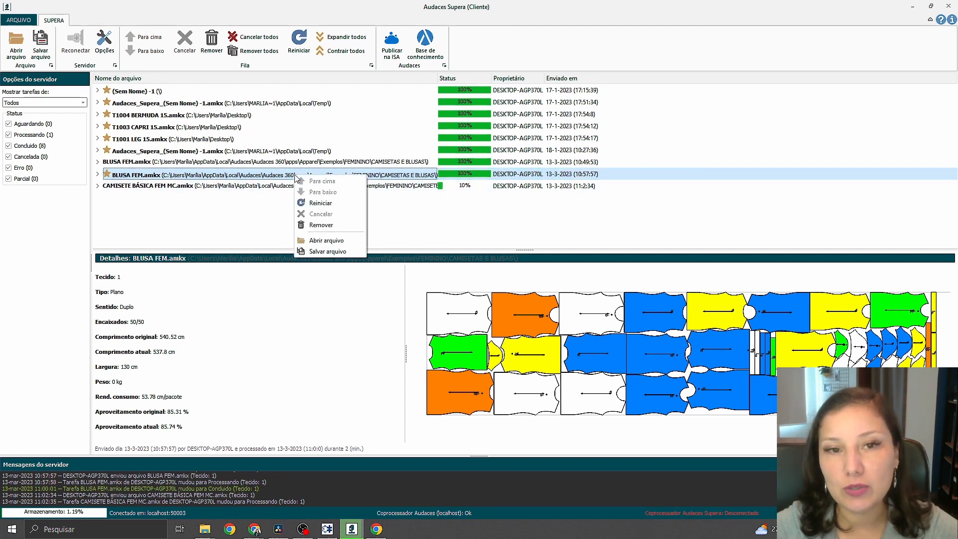
click(327, 241)
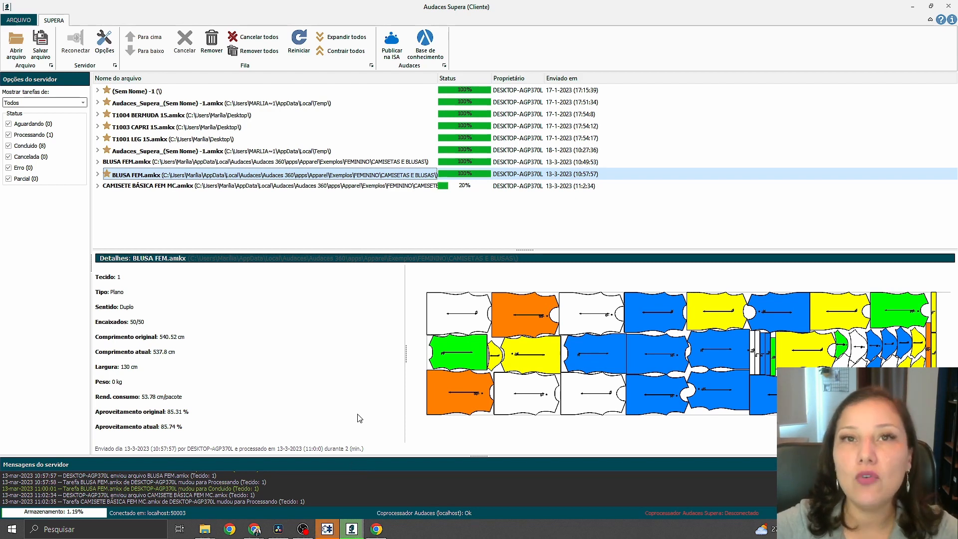
- Switch to Audaces Encaixe and compare the original BLUSA FEM marker with its Supera-optimised version
mouse_move(328, 533)
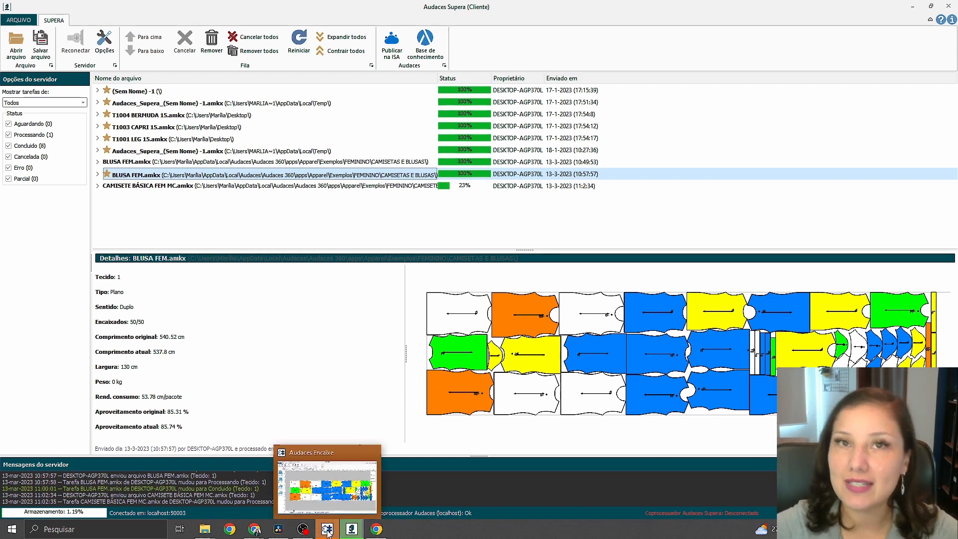
click(328, 532)
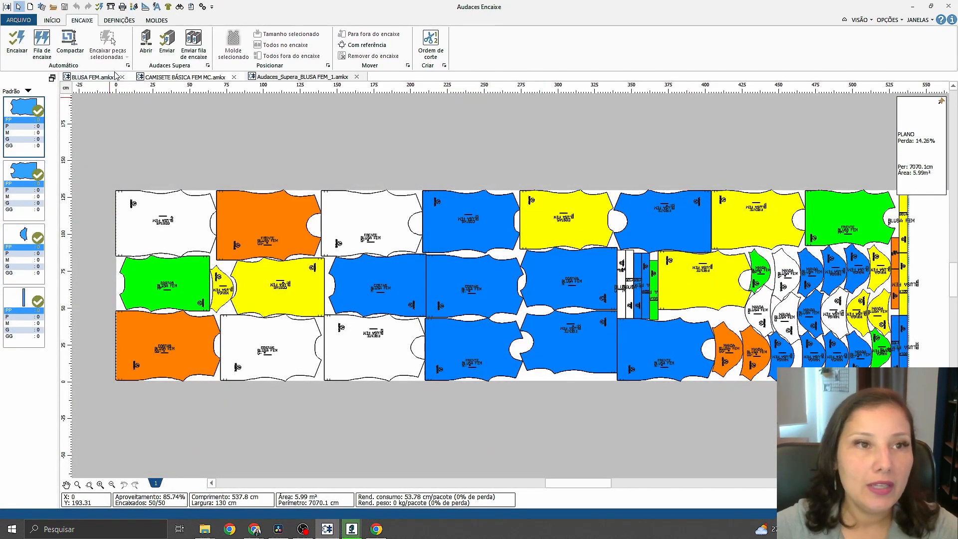
drag(103, 77, 167, 79)
drag(199, 78, 198, 78)
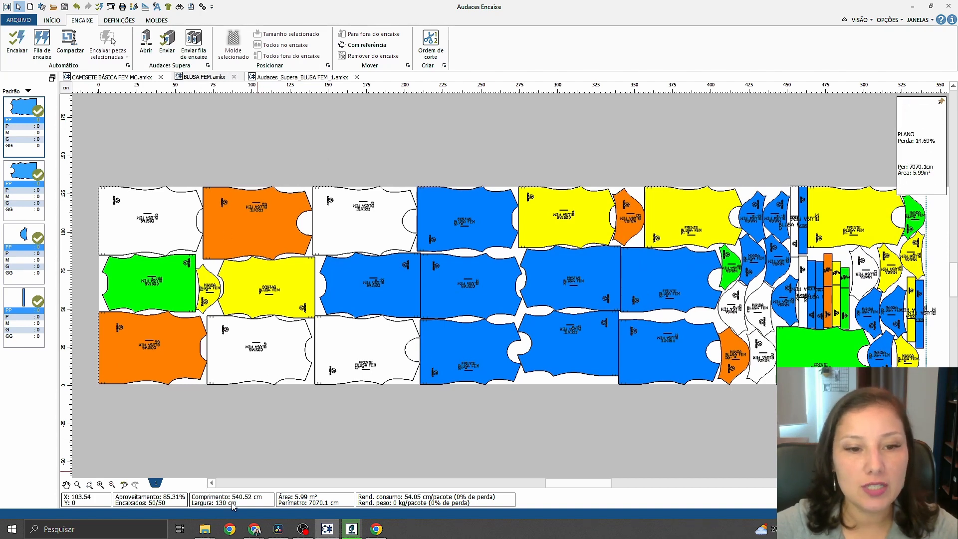
click(284, 79)
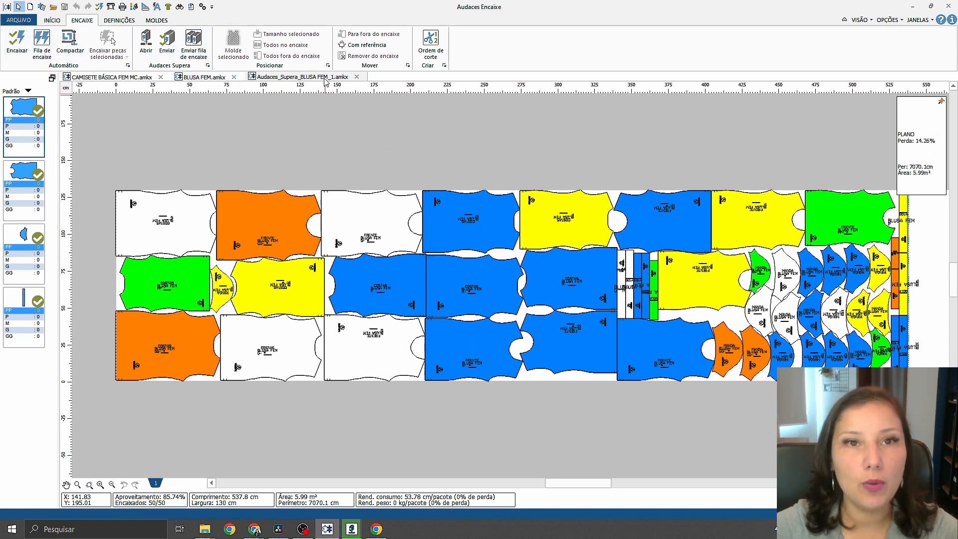
- Save the optimised blouse marker in the CAMISETES folder under the name BLUSA FEM supera.amkx
click(18, 20)
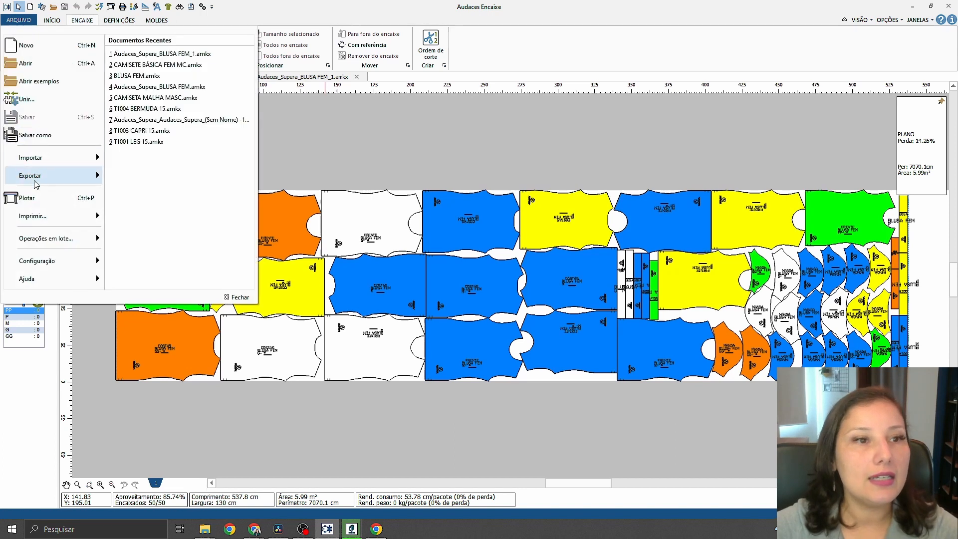
click(41, 144)
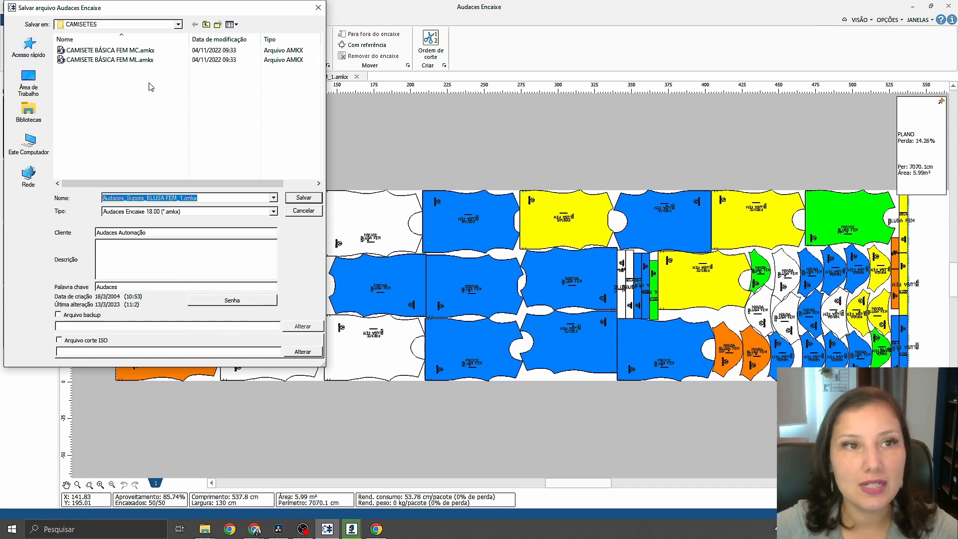
click(217, 199)
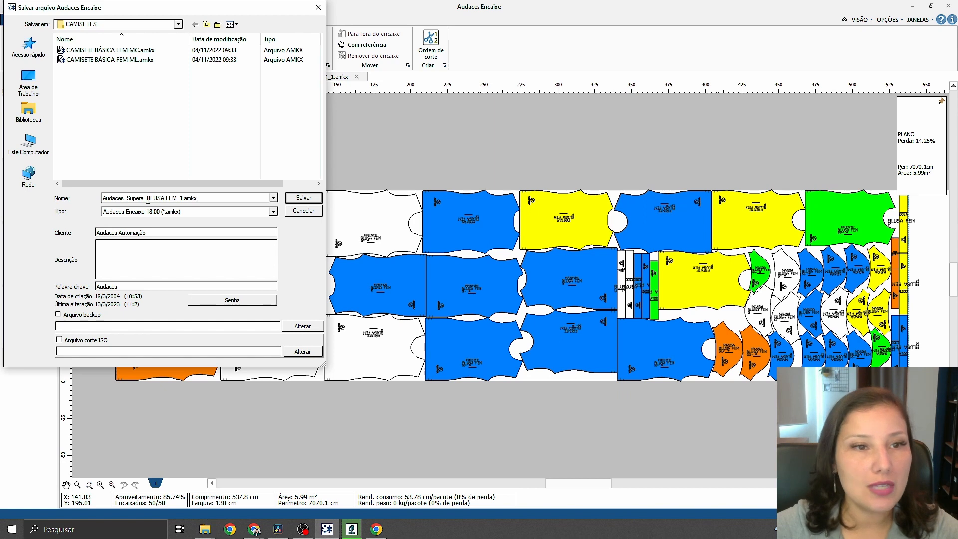
drag(148, 201, 90, 199)
key(BackSpace)
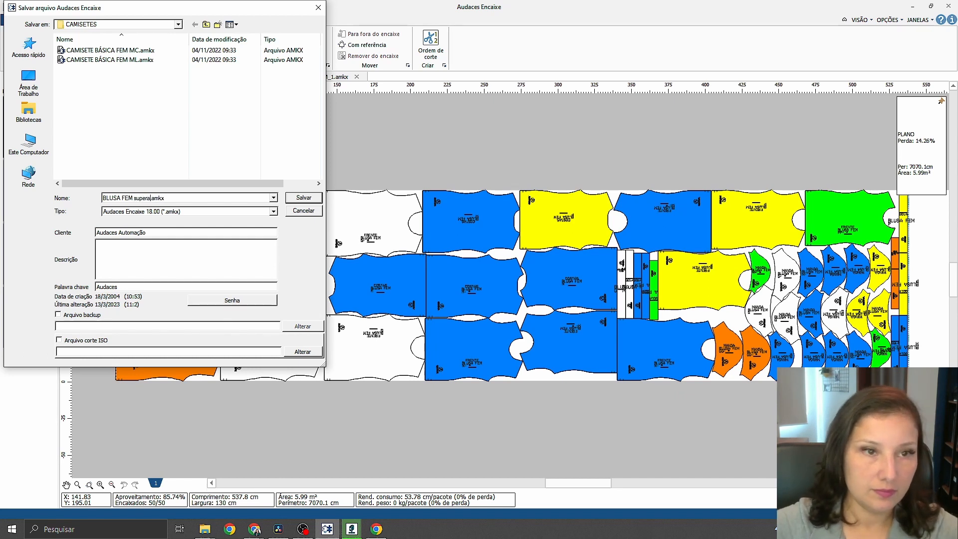
click(315, 198)
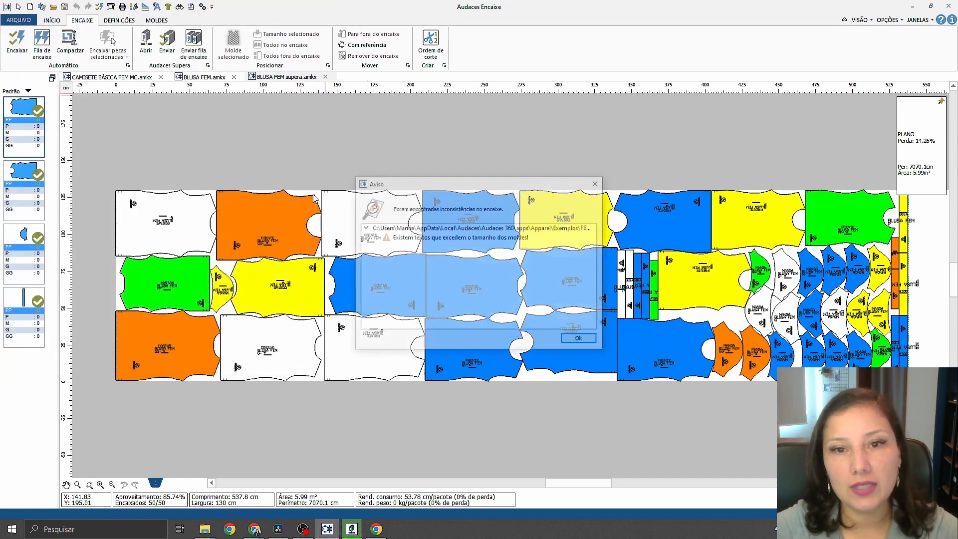
click(580, 340)
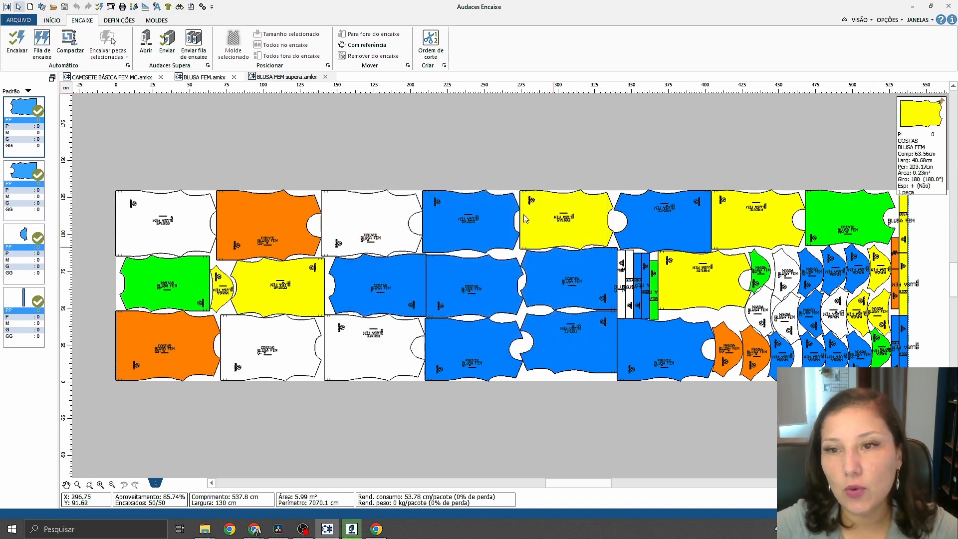
- Auto-adjust the piece texts to 1–1.5 cm with 90° manual orientation and the grain lines to 1–5 cm
scroll(371, 311, down, 1)
scroll(699, 249, up, 2)
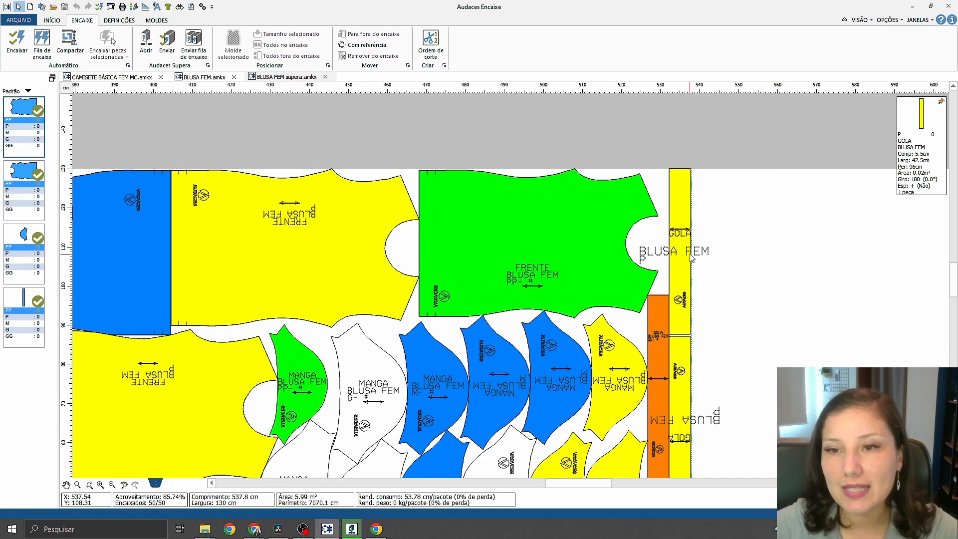
click(156, 7)
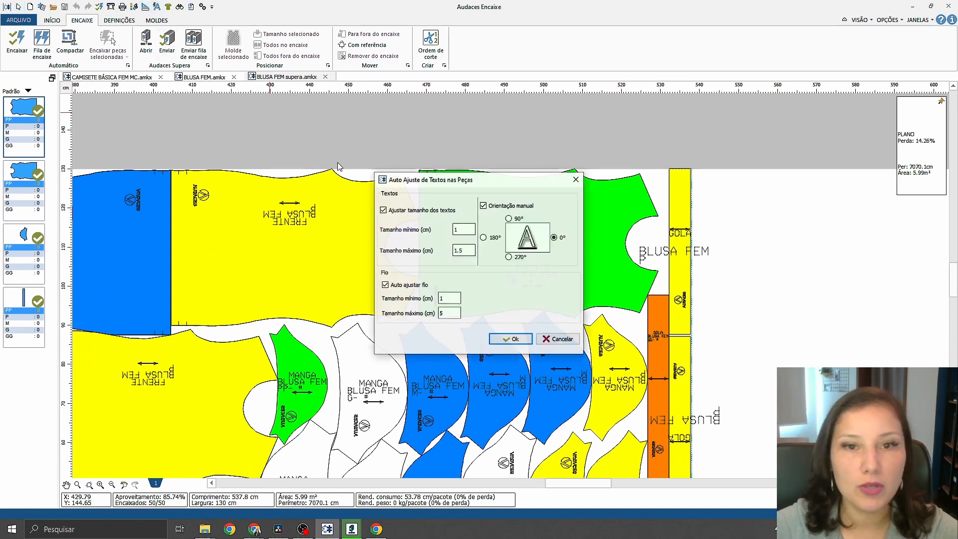
click(510, 339)
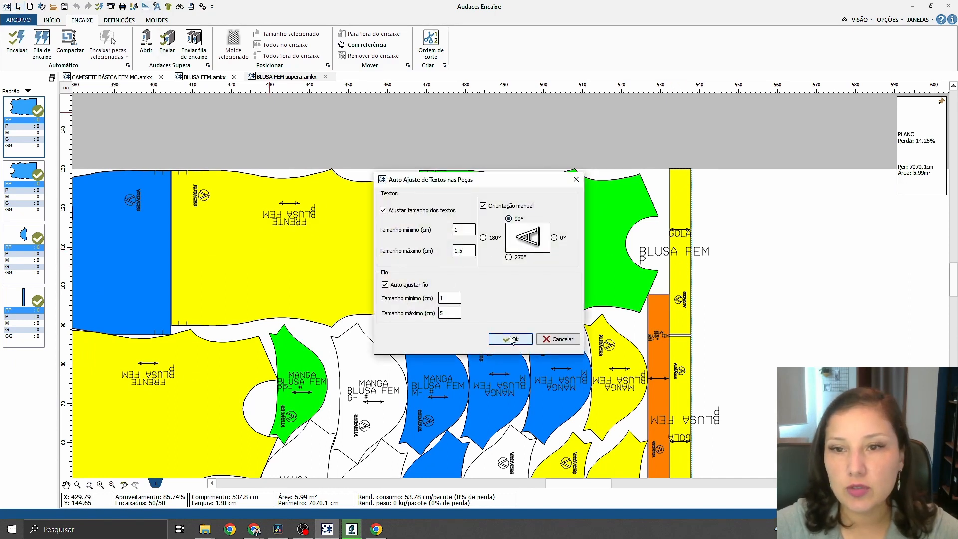
- Examine the BLUSA FEM supera marker up close and as a whole, picking out individual front and back pieces
scroll(596, 330, down, 3)
scroll(596, 330, down, 2)
scroll(328, 368, up, 3)
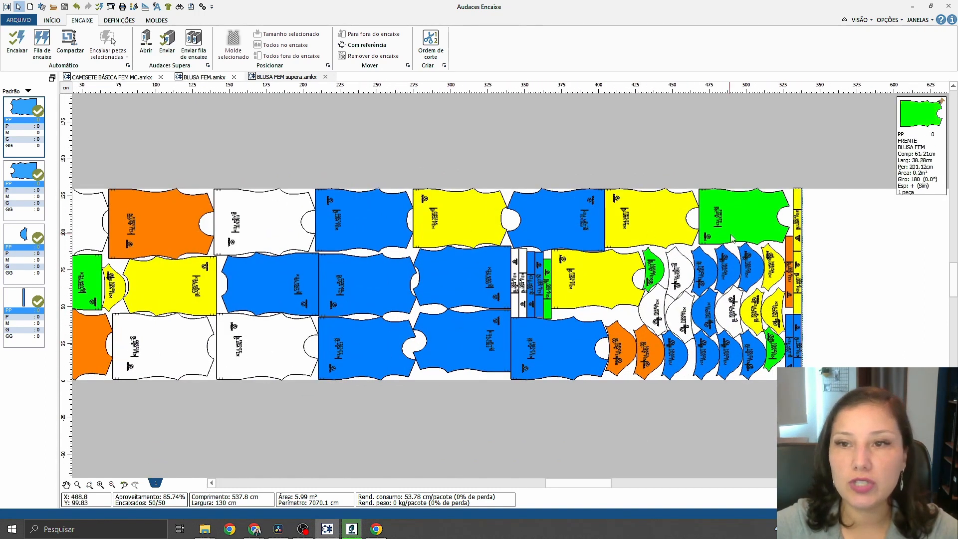
scroll(716, 241, down, 1)
scroll(716, 241, down, 1)
scroll(474, 225, up, 2)
mouse_move(478, 212)
mouse_down()
mouse_move(496, 210)
mouse_move(476, 207)
mouse_up()
scroll(547, 271, down, 2)
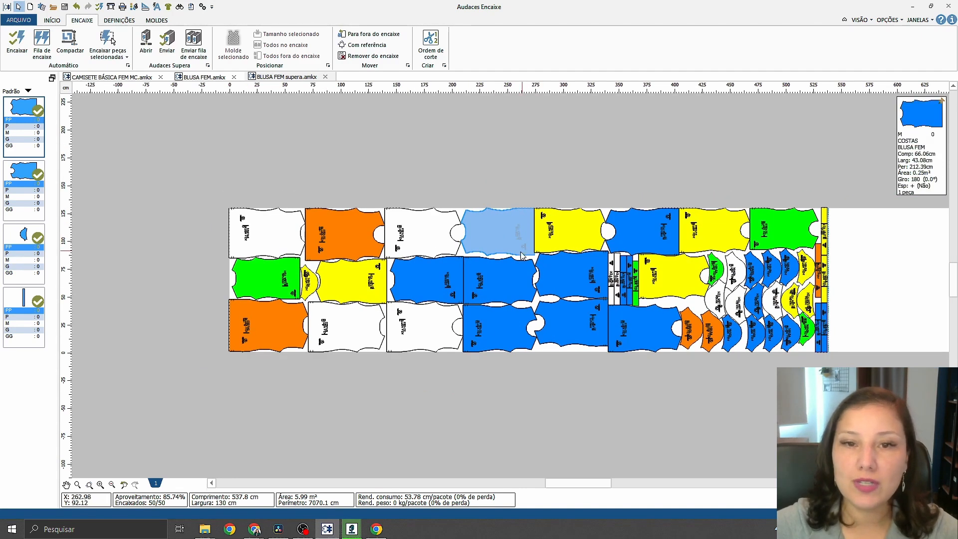
scroll(424, 355, up, 2)
click(422, 355)
drag(460, 342, 398, 357)
scroll(526, 289, down, 1)
scroll(343, 184, up, 2)
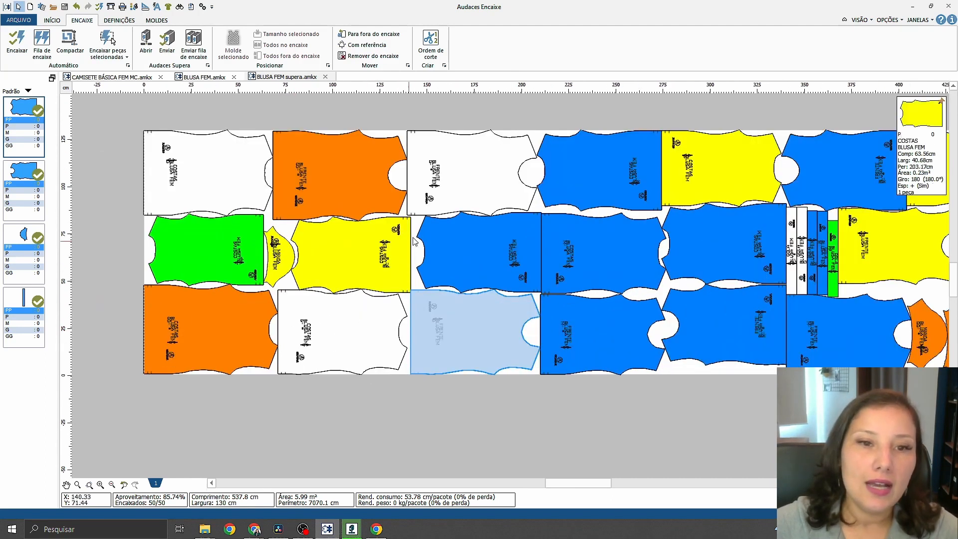
mouse_move(213, 176)
mouse_down()
mouse_move(216, 166)
mouse_move(205, 164)
mouse_up()
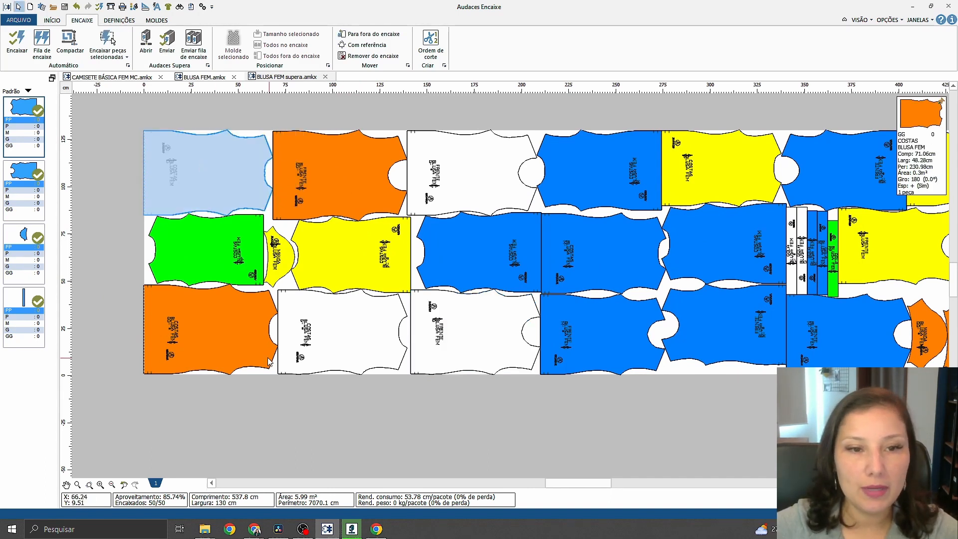
scroll(205, 318, down, 2)
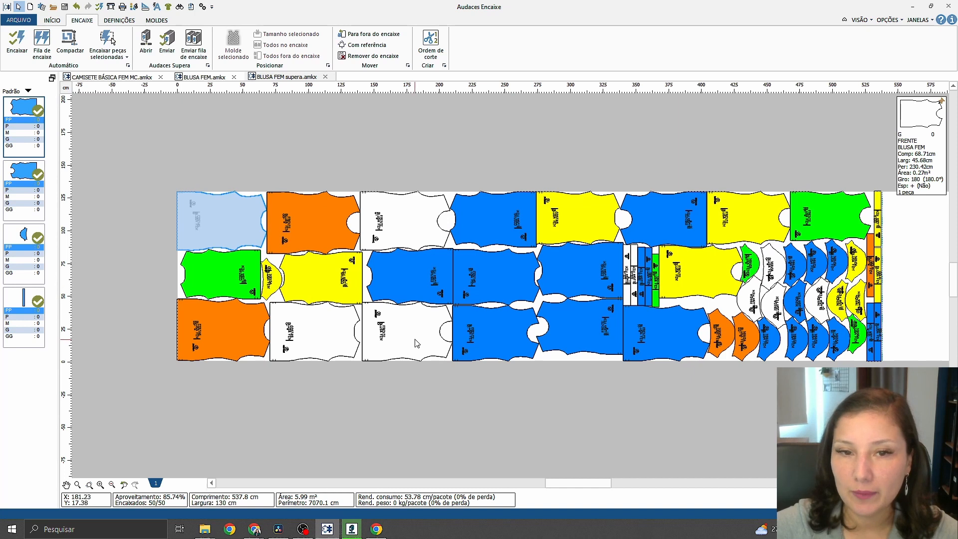
mouse_move(416, 343)
mouse_down()
mouse_move(421, 336)
mouse_move(407, 354)
mouse_up()
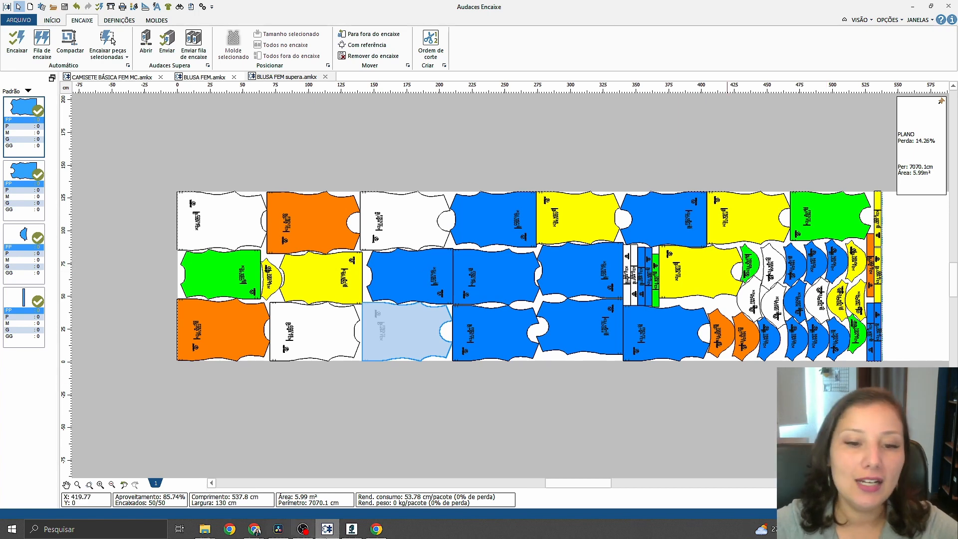
- Switch to Audaces Supera, open the file of the completed CAMISETE BÁSICA FEM MC job, and return to Audaces Encaixe
click(352, 529)
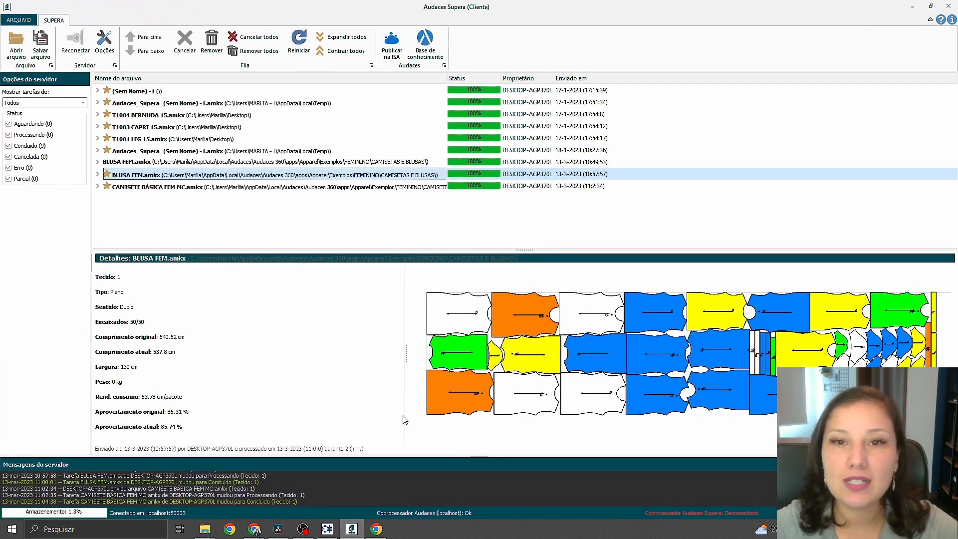
right_click(420, 189)
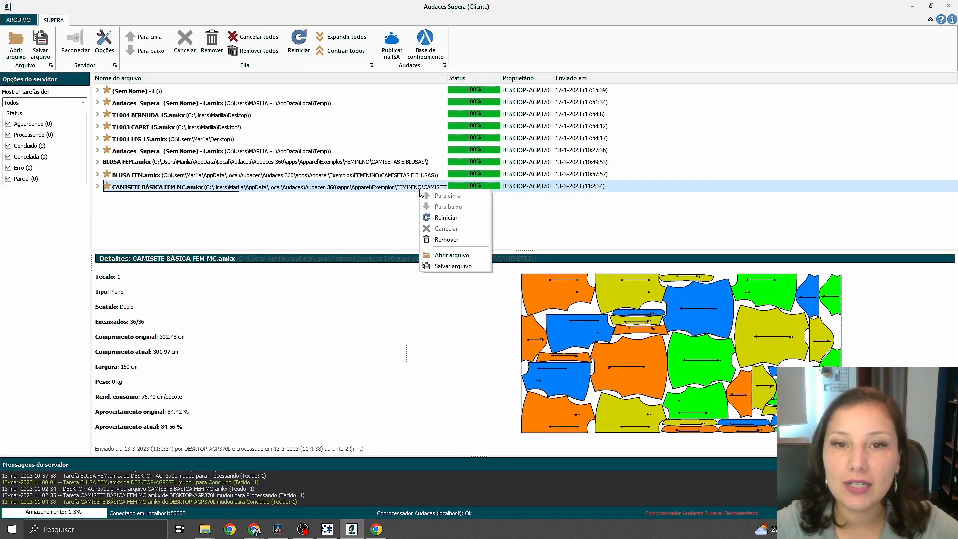
click(452, 256)
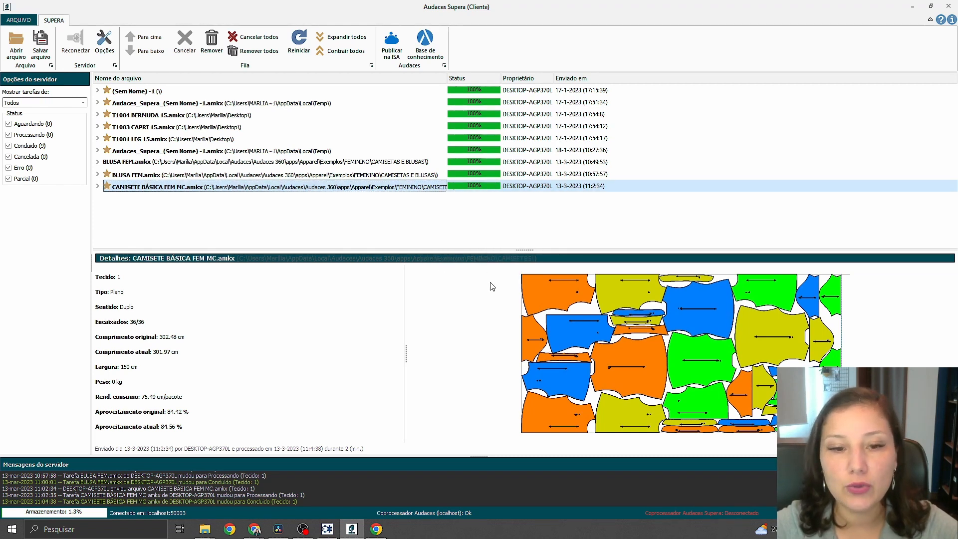
click(328, 529)
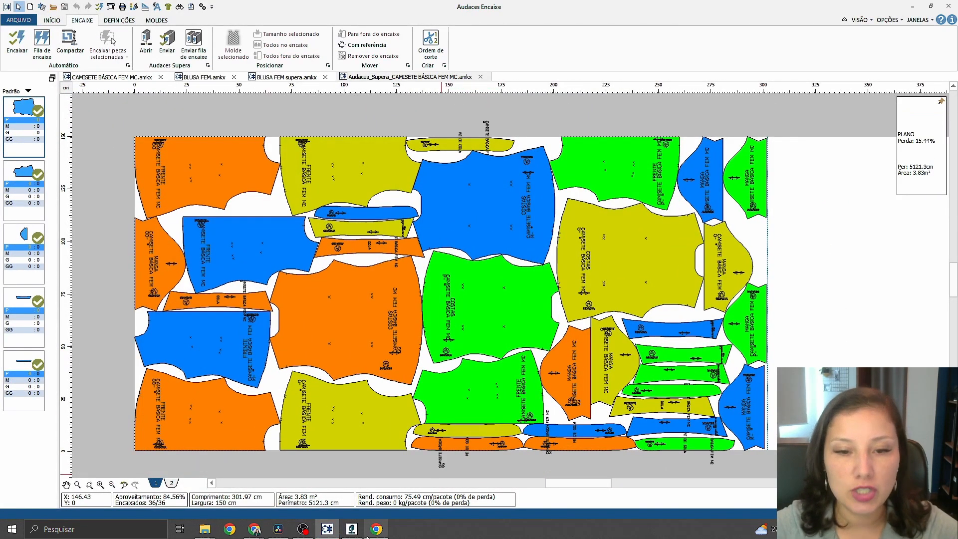
- Review the CAMISETE BÁSICA FEM MC job's details in Audaces Supera and switch back to Audaces Encaixe
mouse_move(358, 534)
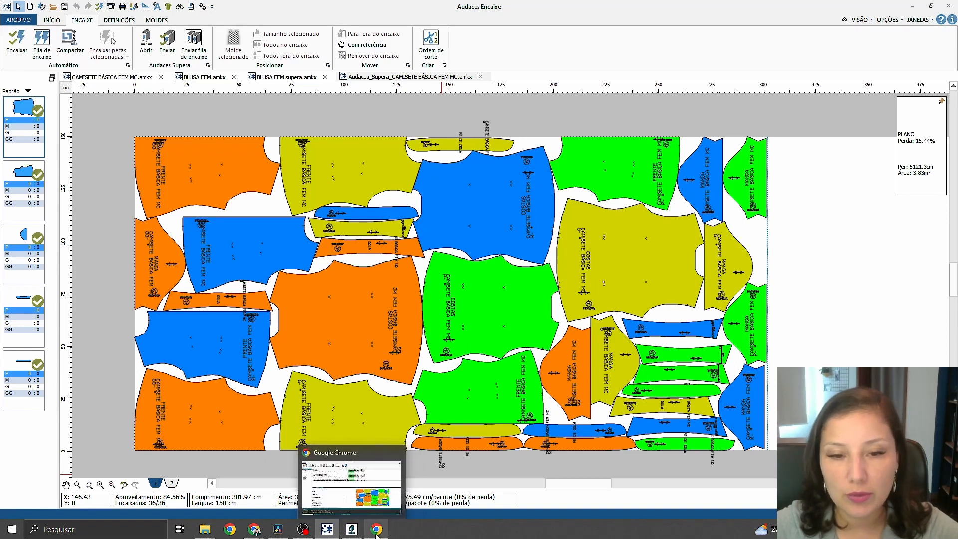
click(366, 494)
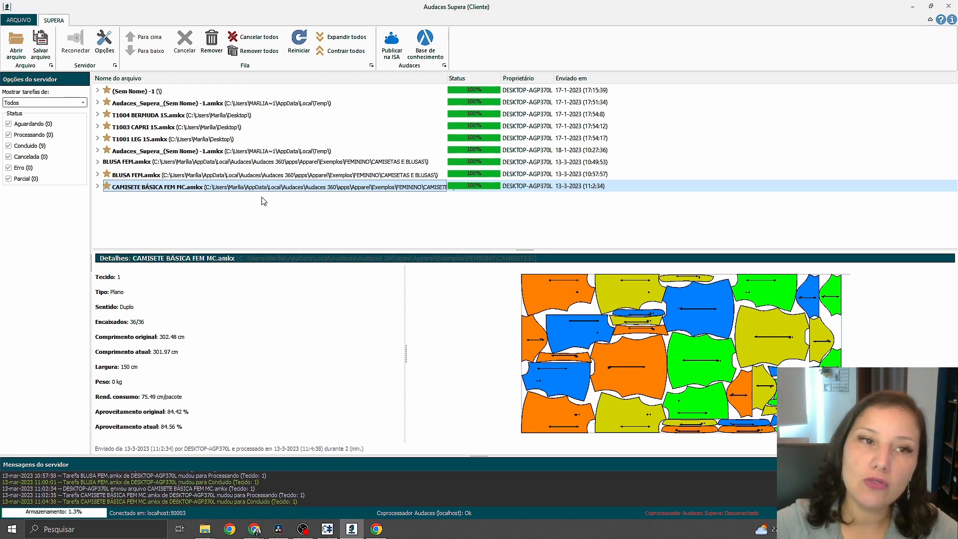
mouse_move(354, 533)
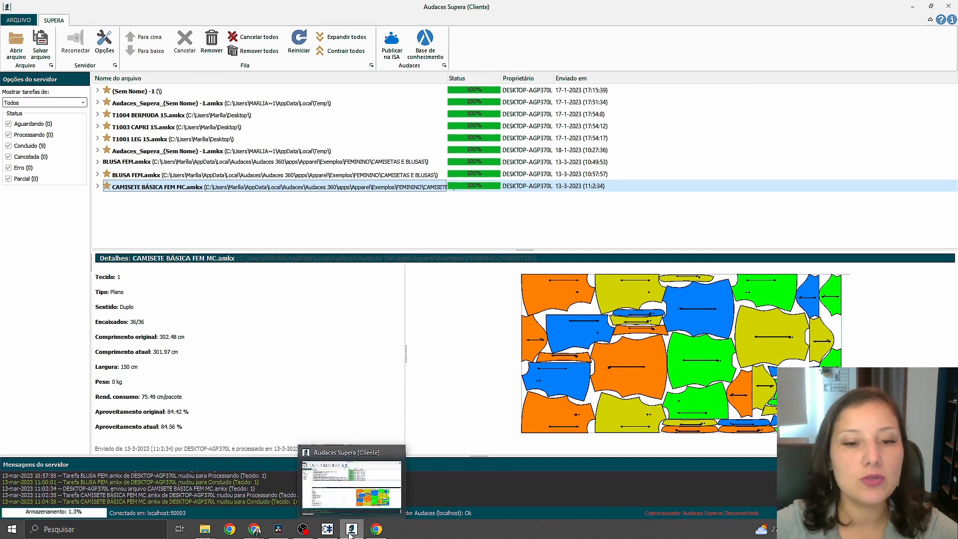
click(327, 529)
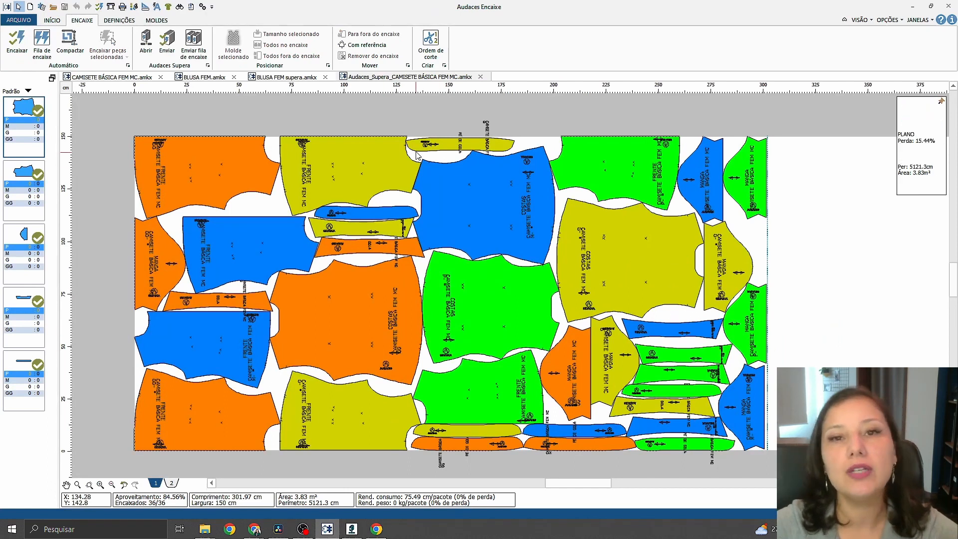
right_click(435, 121)
click(395, 129)
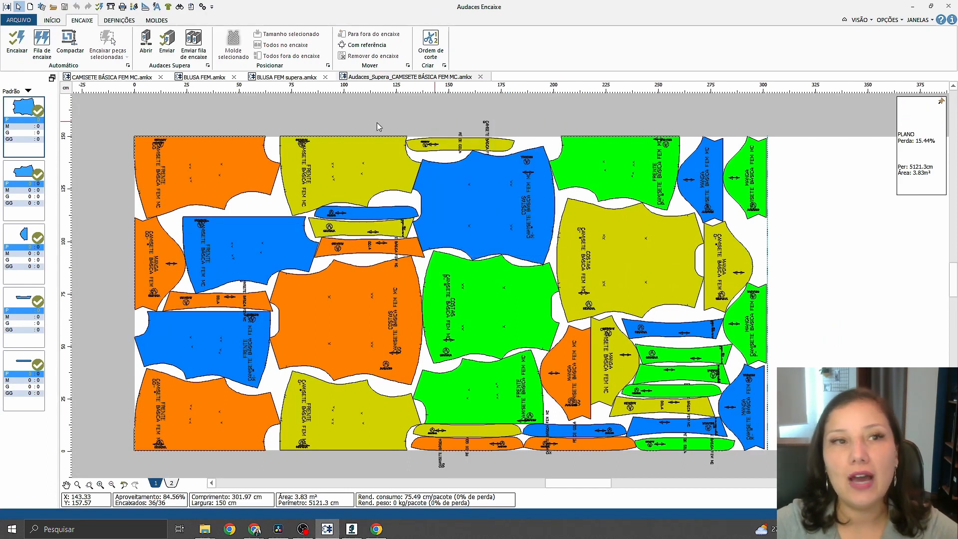
click(33, 21)
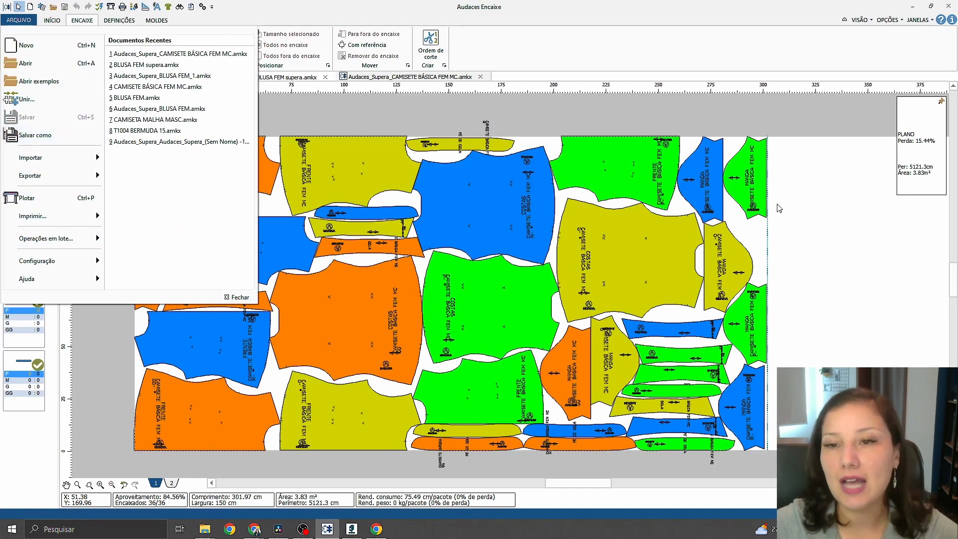
click(836, 246)
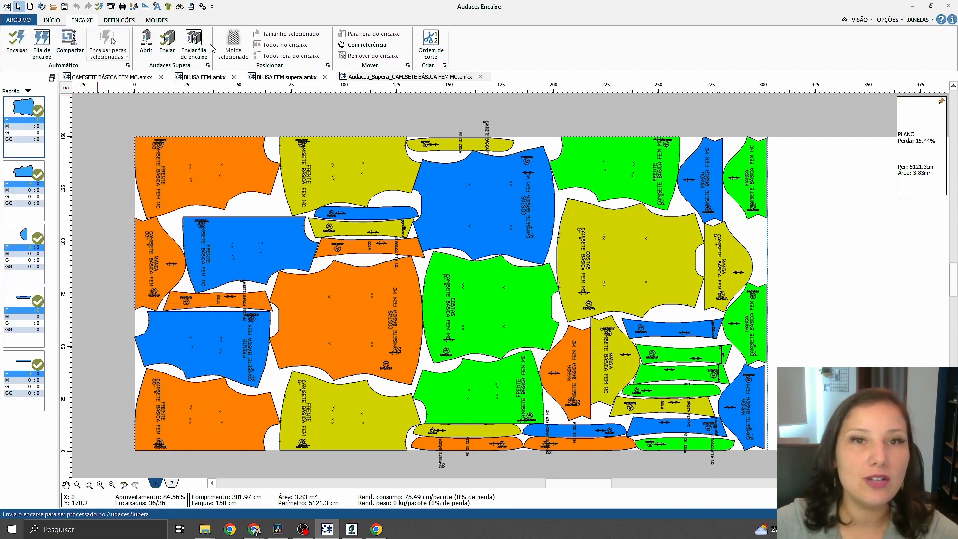
- Close all four open markers, discarding the unsaved changes in BLUSA FEM supera, BLUSA FEM and CAMISETE BÁSICA FEM MC
click(481, 77)
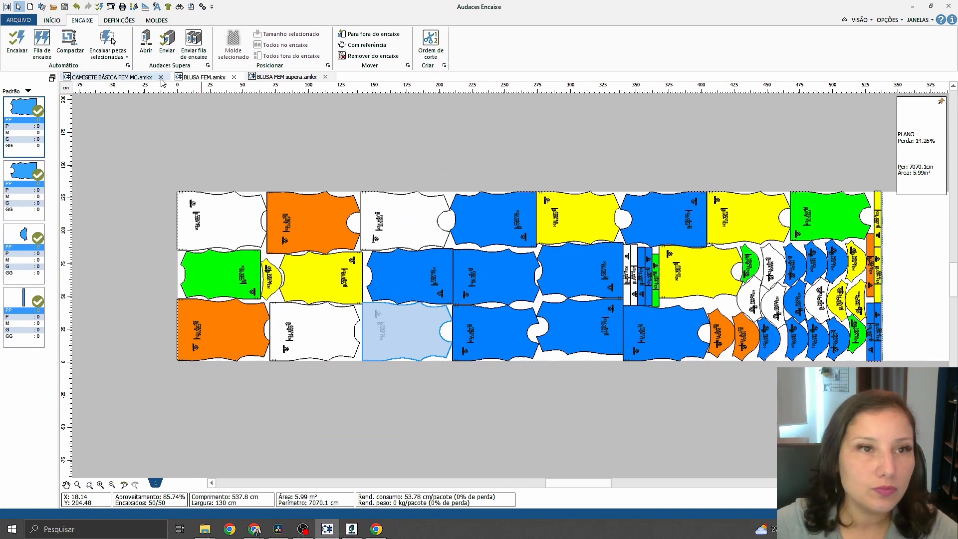
click(324, 77)
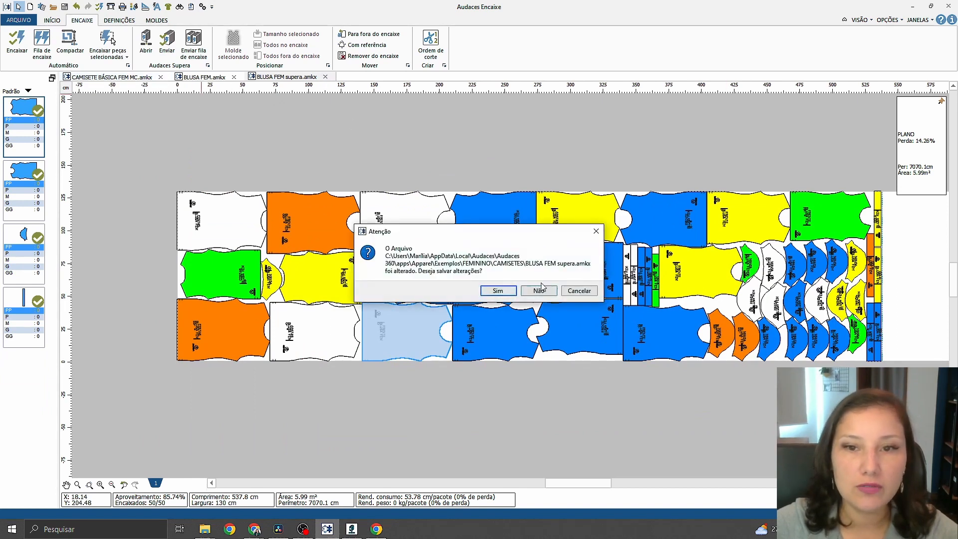
click(537, 289)
click(234, 77)
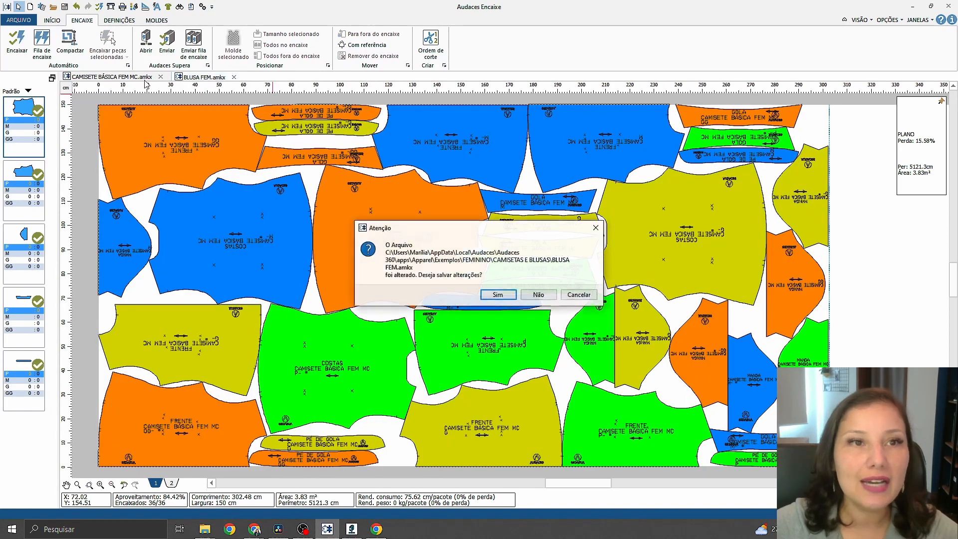
click(539, 295)
click(160, 77)
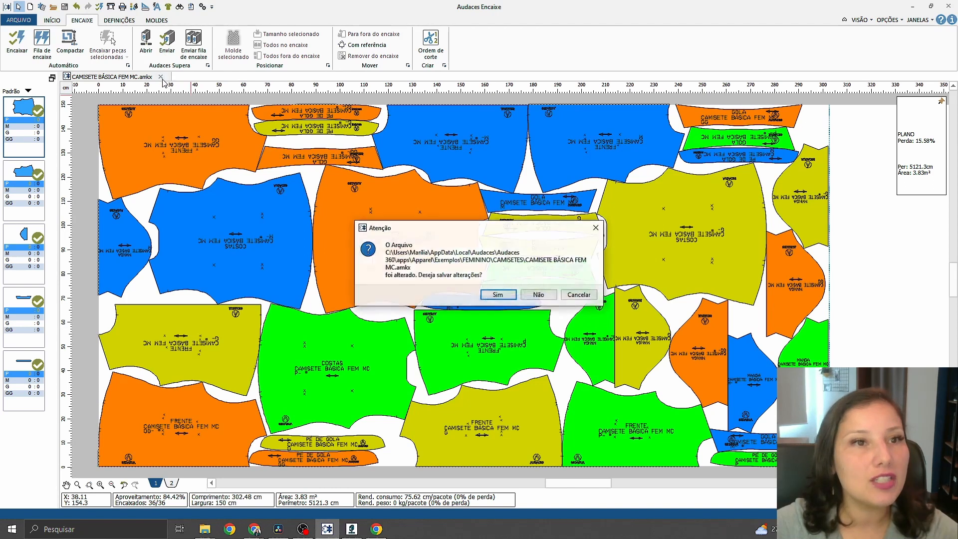
click(539, 295)
- Open the example marker CALÇA GINÁSTICA FEM from the FEMININO > CALCAS examples folder
click(19, 20)
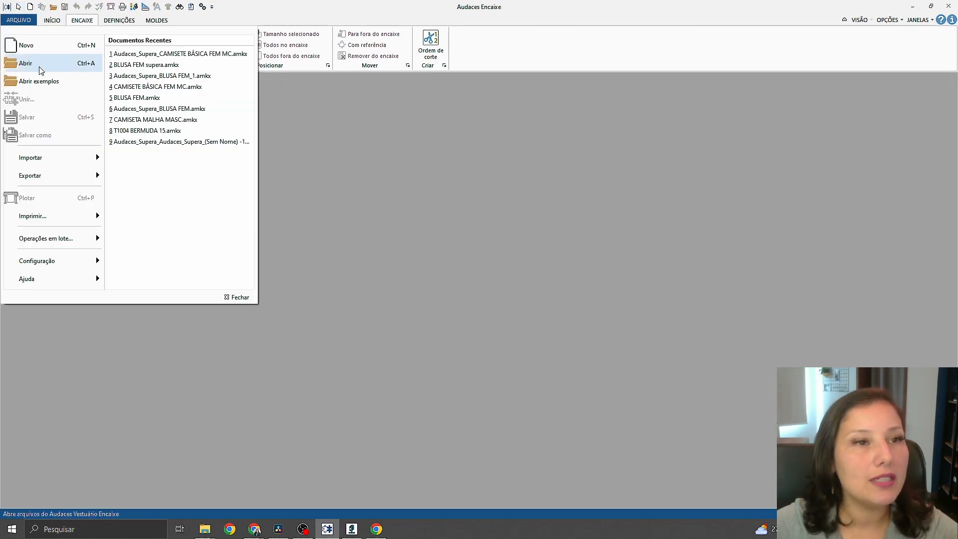
click(43, 83)
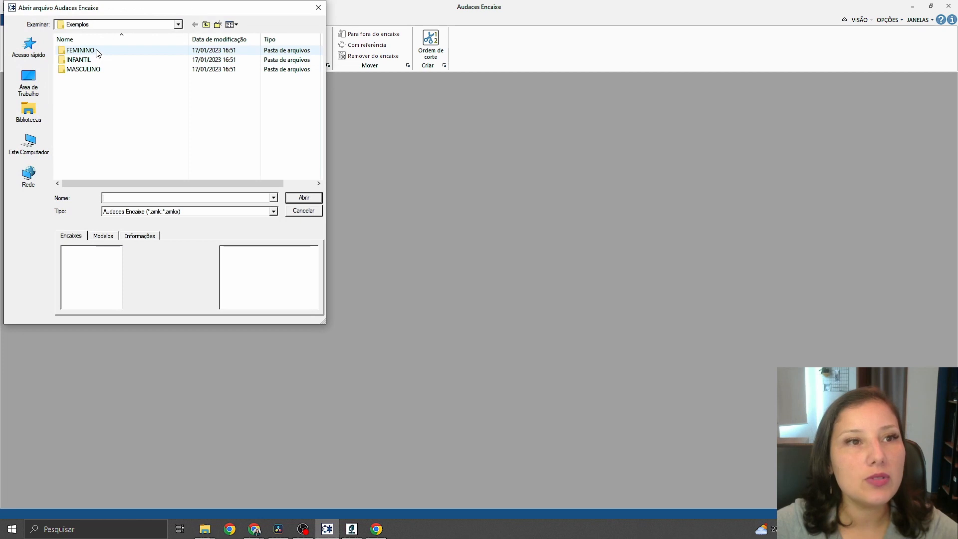
double_click(80, 50)
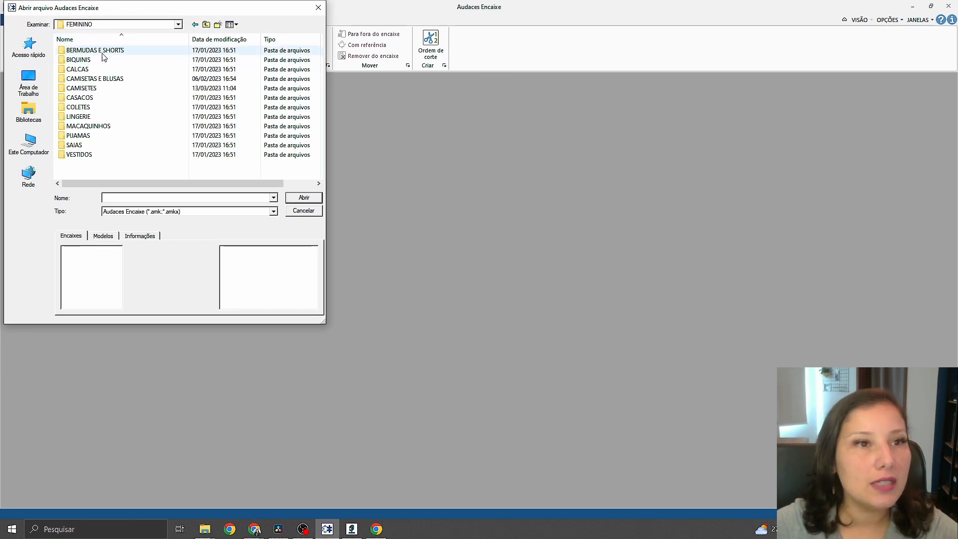
double_click(95, 69)
double_click(113, 52)
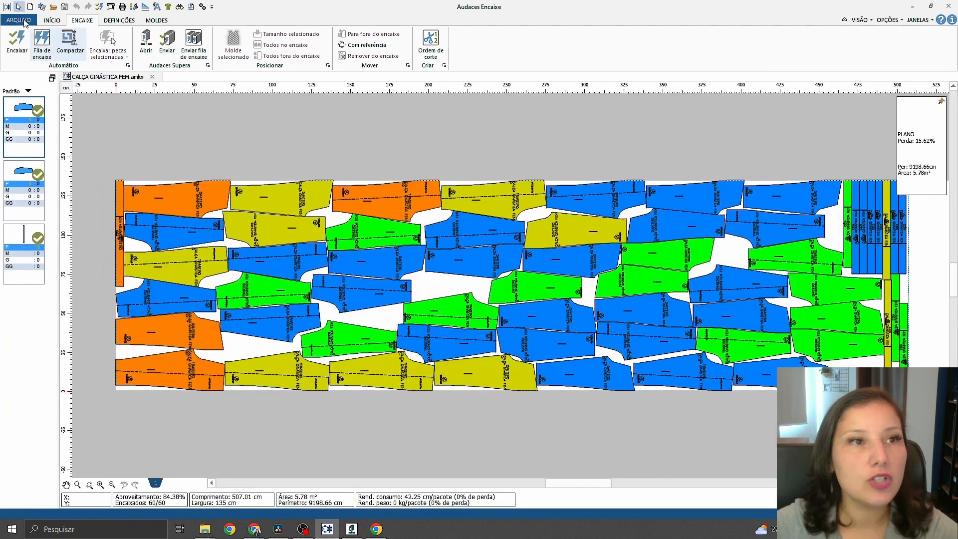
- Open the example marker SHORT SURF FEM from the FEMININO > BERMUDAS E SHORTS examples folder
click(21, 21)
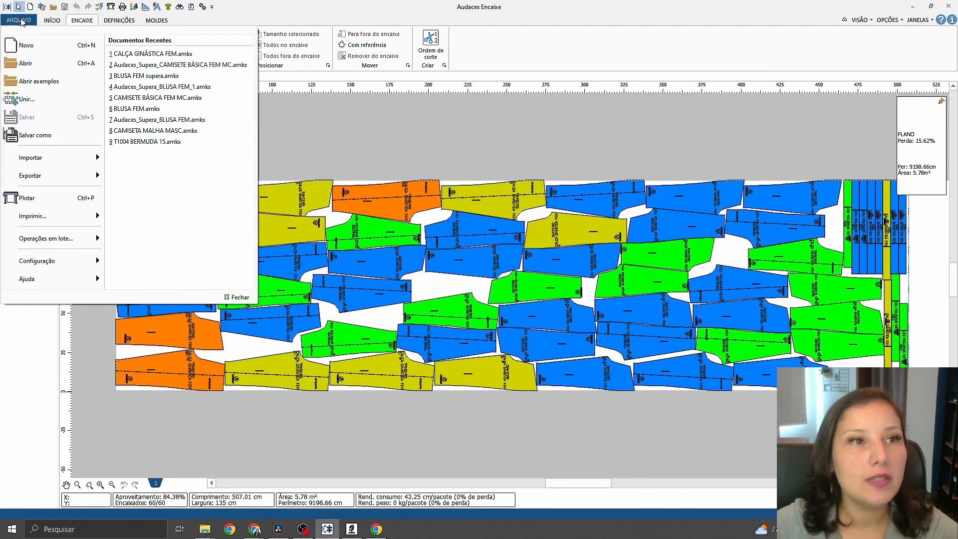
click(39, 81)
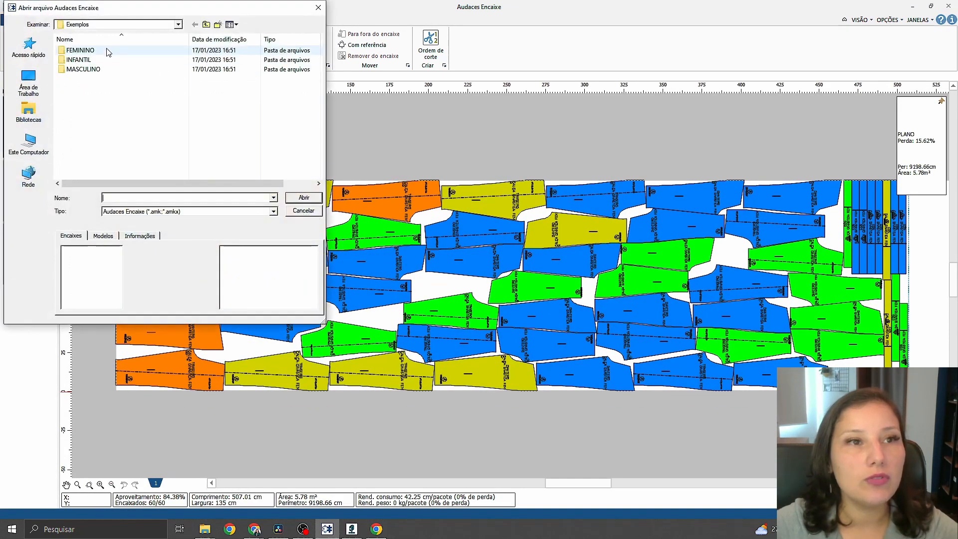
double_click(111, 51)
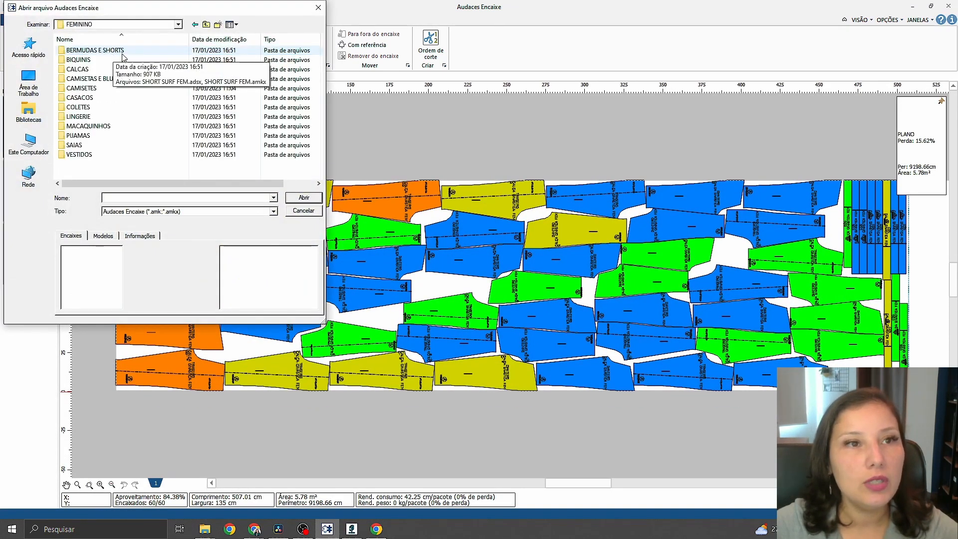
double_click(112, 53)
double_click(109, 52)
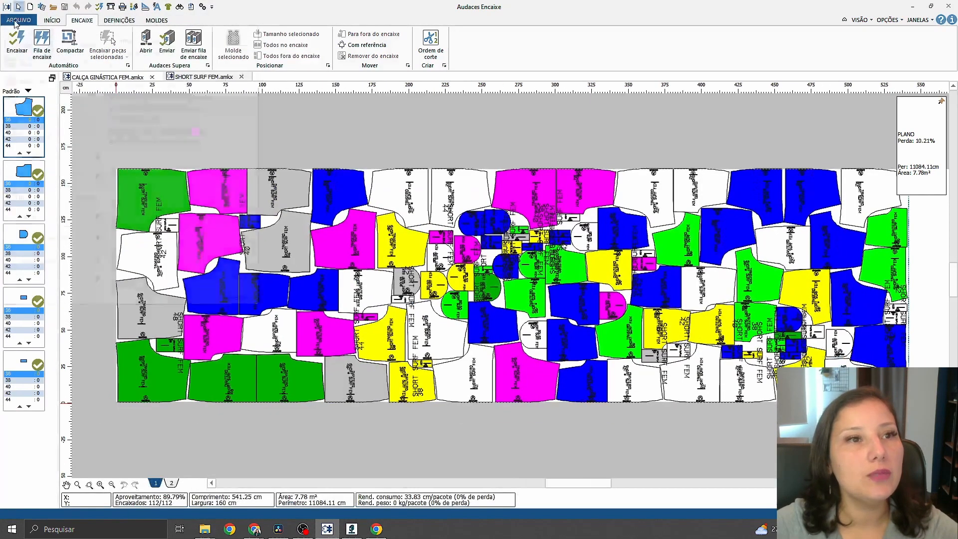
- Open the SAIA TRANSPASSADA FEMININA marker from the SAIAS folder of the FEMININO examples
click(18, 19)
click(36, 63)
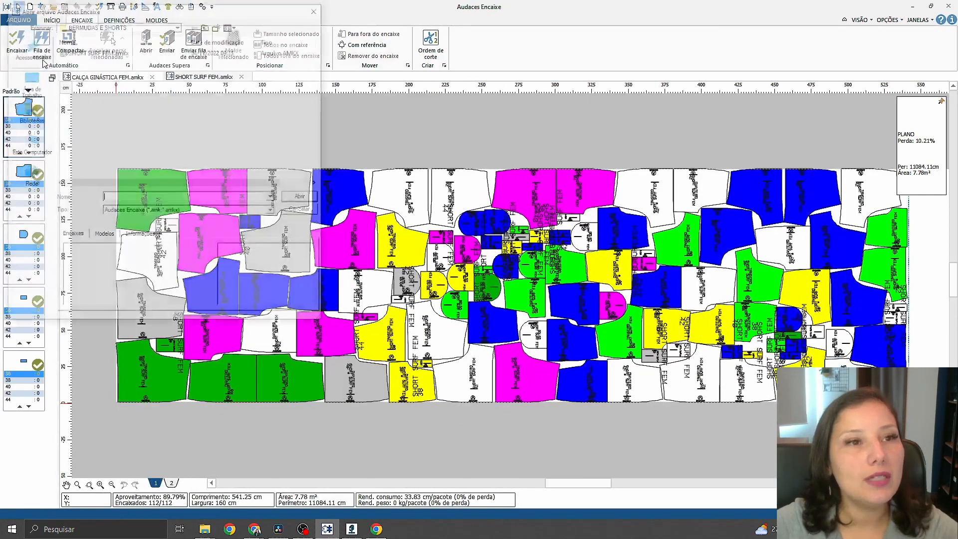
click(207, 25)
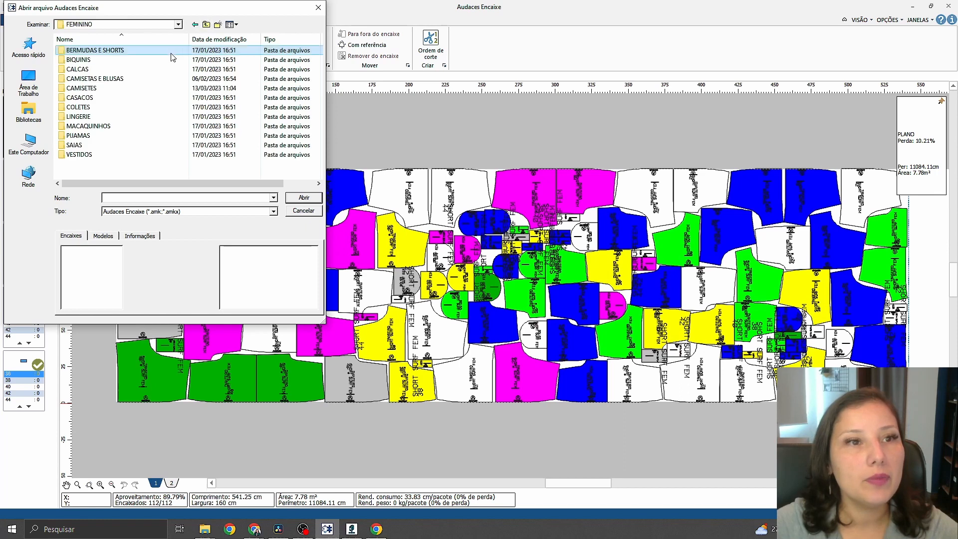
double_click(75, 145)
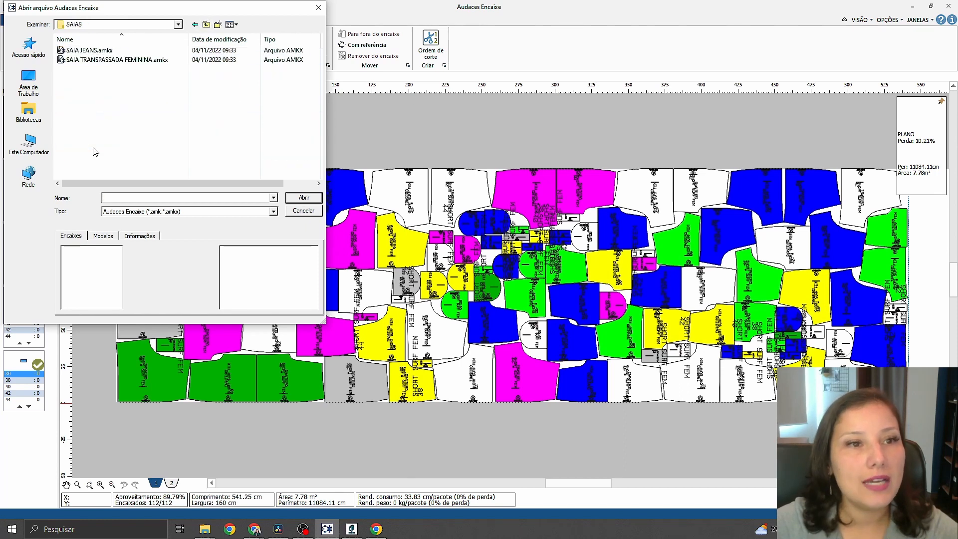
double_click(120, 60)
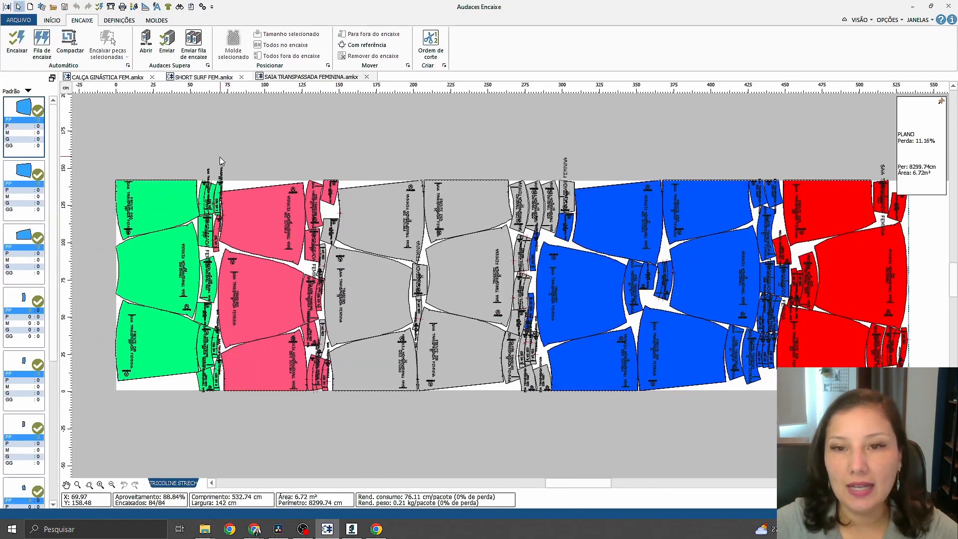
- Send the SAIA TRANSPASSADA FEMININA marker to Audaces Supera with a 1-minute time limit and 100% desired utilisation
scroll(219, 156, down, 3)
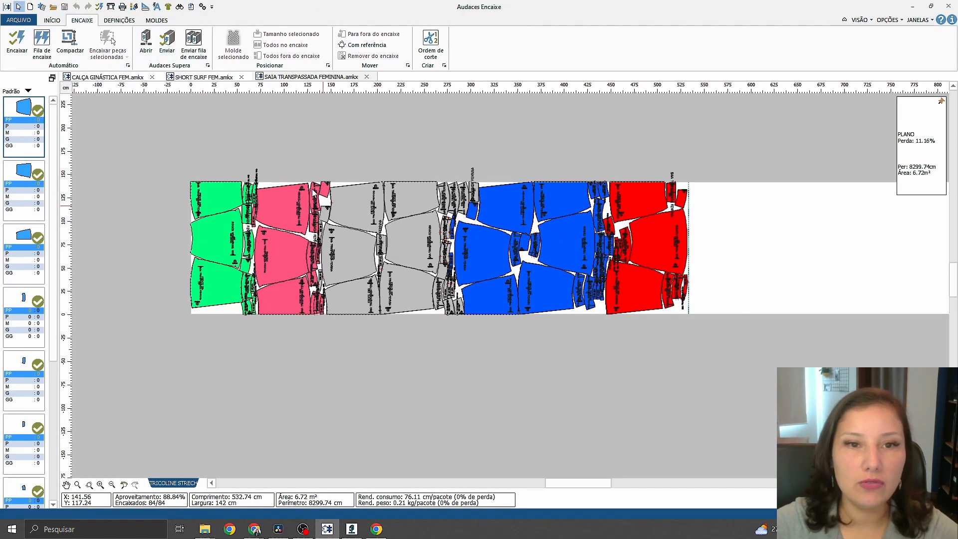
right_click(340, 143)
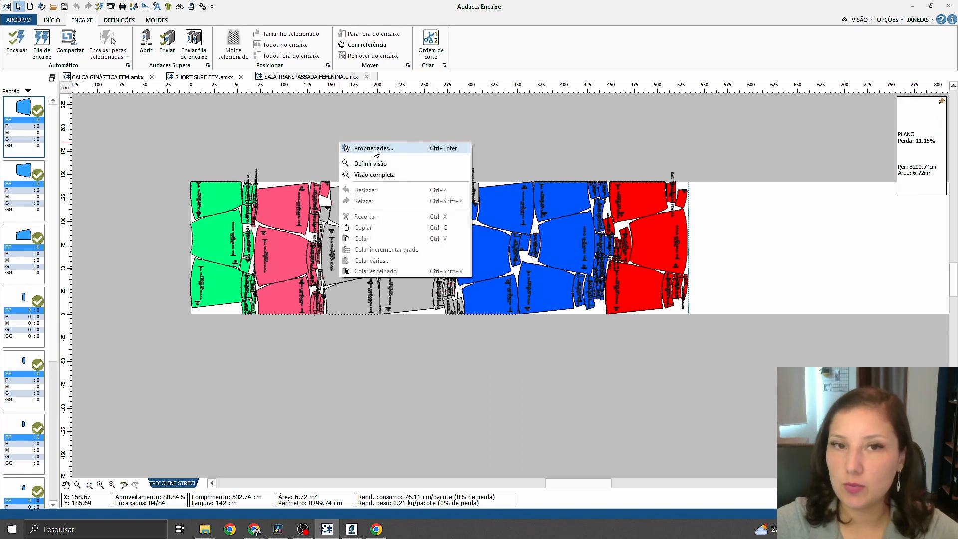
click(280, 141)
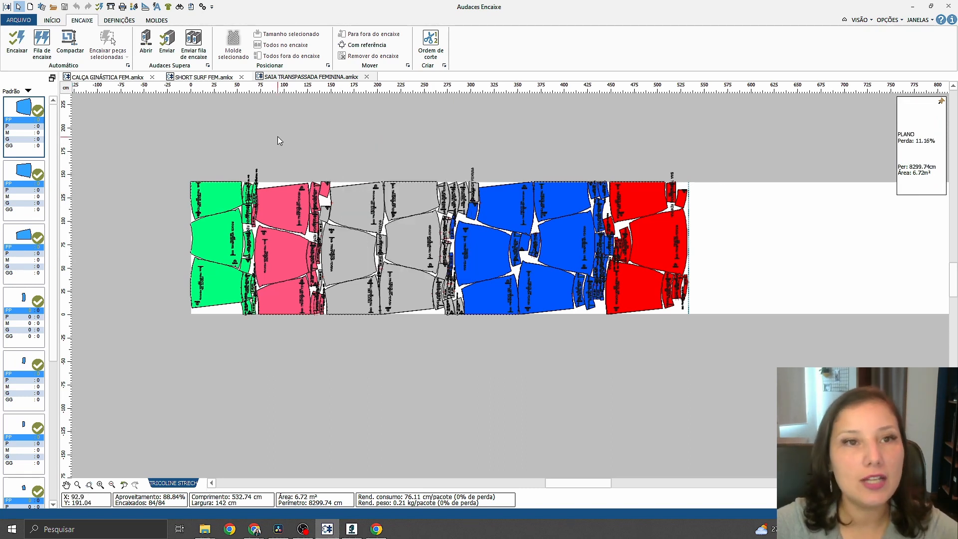
click(168, 45)
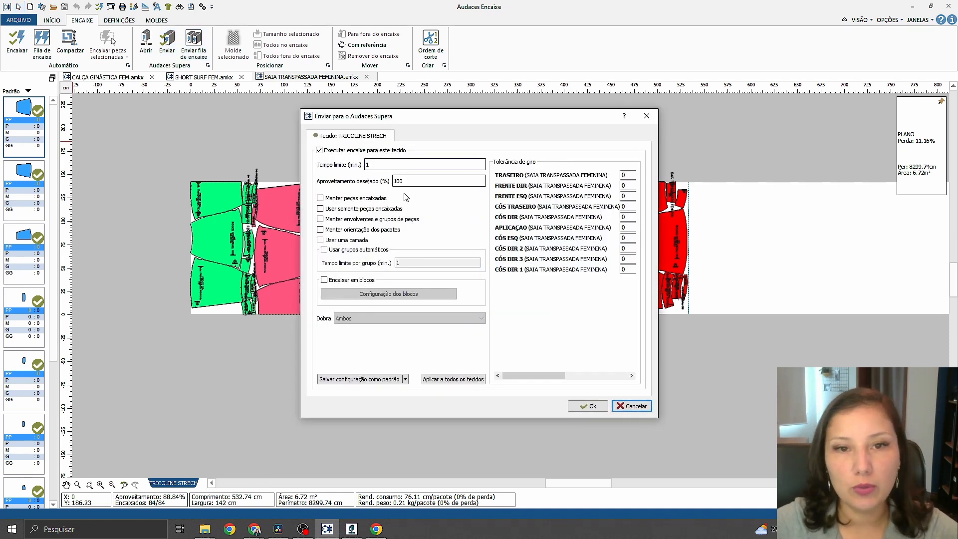
click(589, 406)
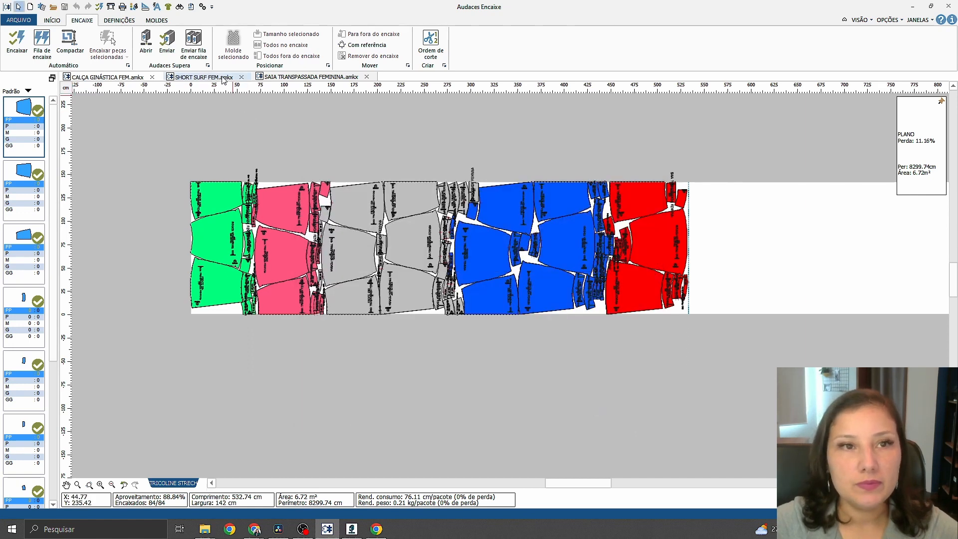
- Send fabric 1 of the SHORT SURF FEM marker to Audaces Supera with the time limit set to 1 minute
click(224, 77)
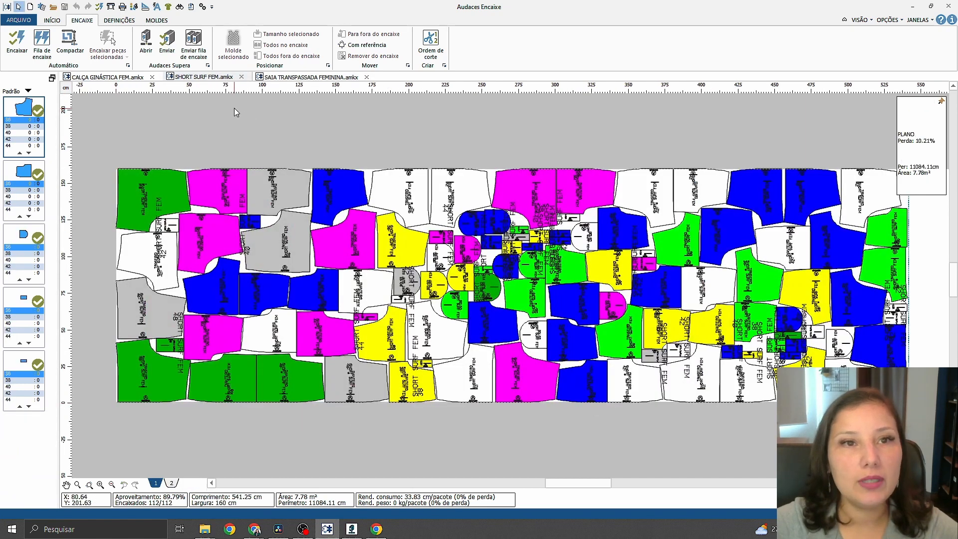
click(167, 43)
double_click(431, 167)
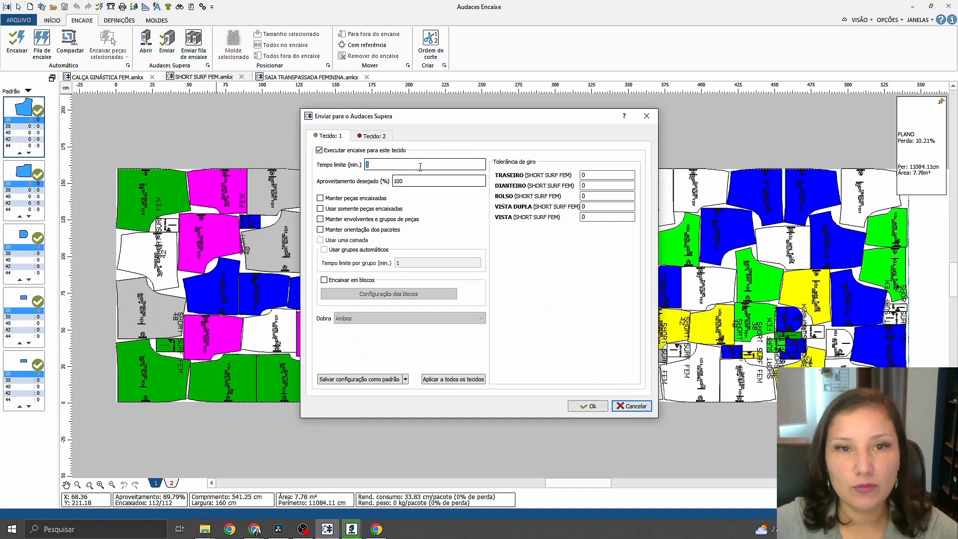
text(1)
click(589, 406)
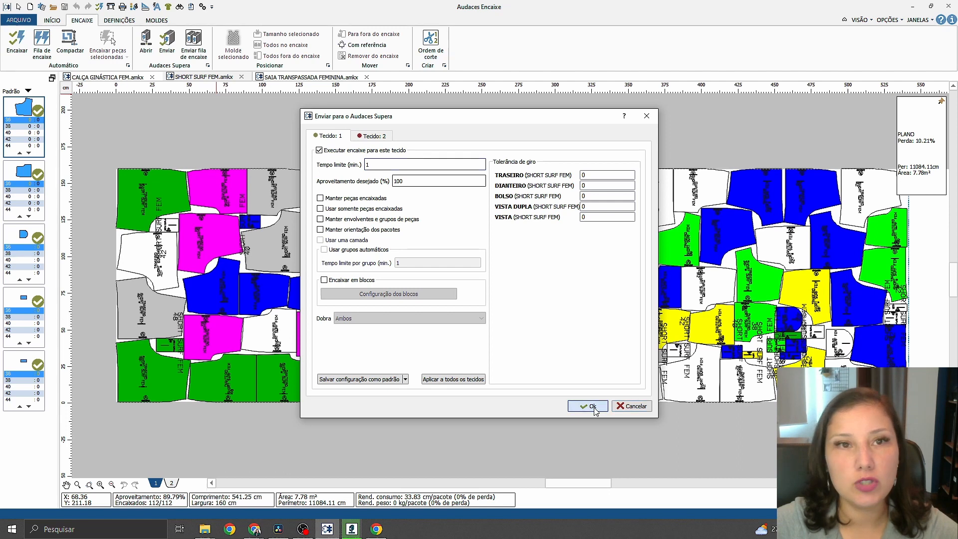
- Send the CALÇA GINÁSTICA FEM marker to Audaces Supera with a 1-minute time limit, and check the job queue in Audaces Supera
click(118, 77)
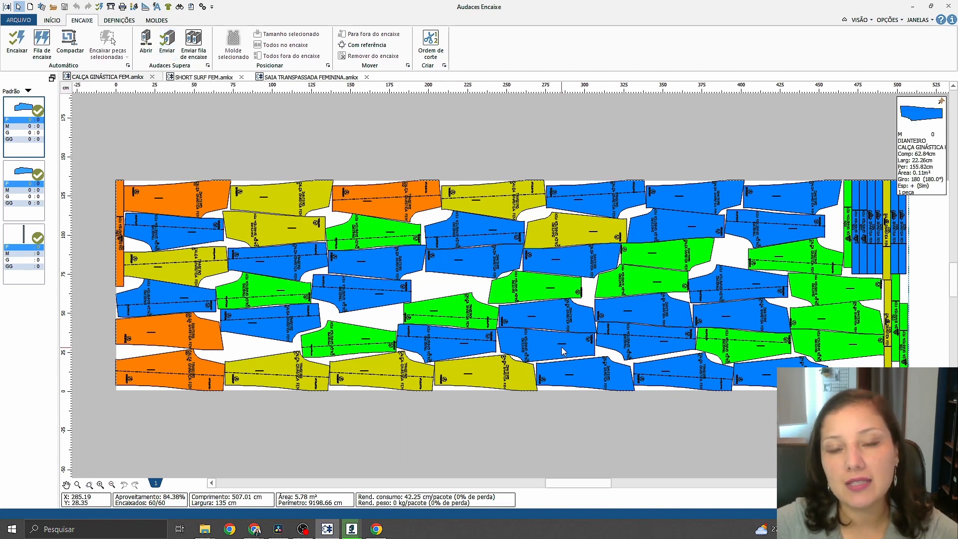
click(168, 50)
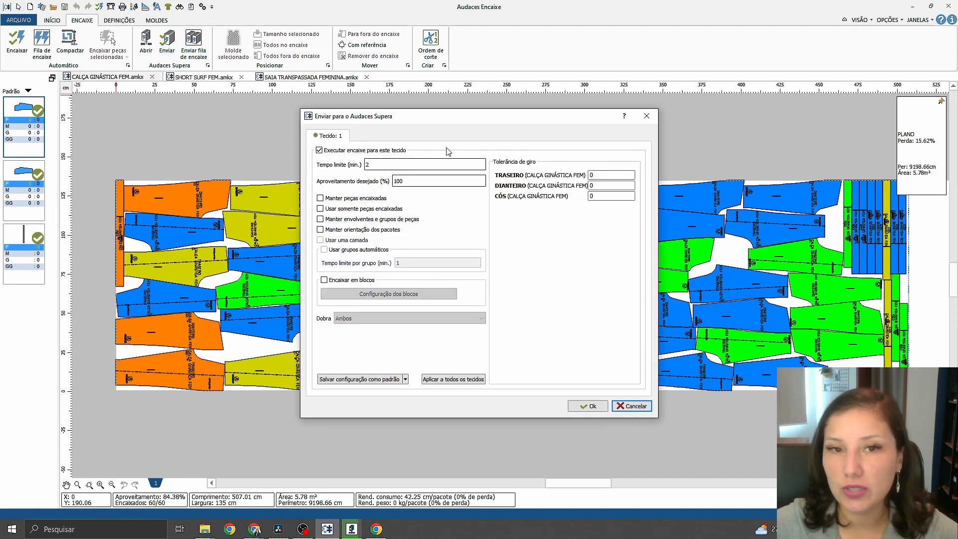
text(1)
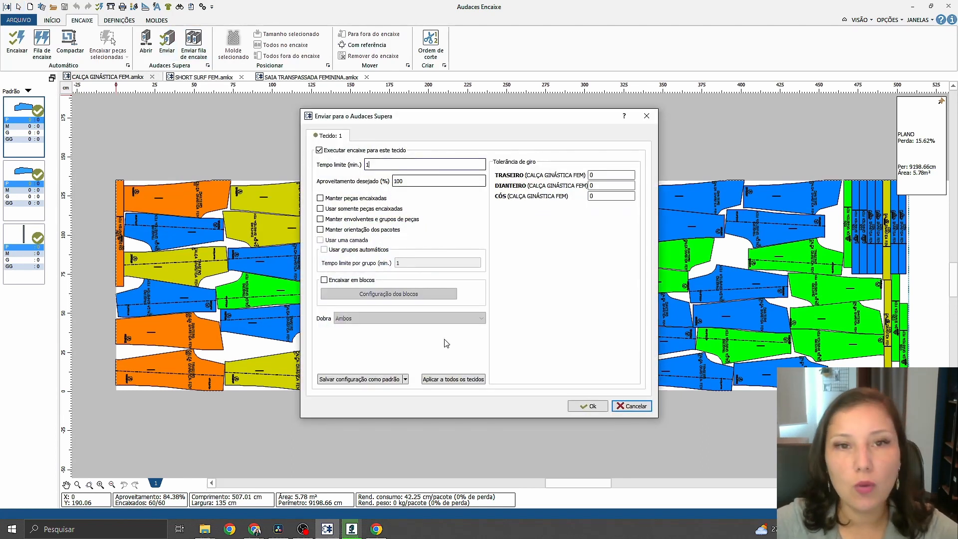
click(591, 408)
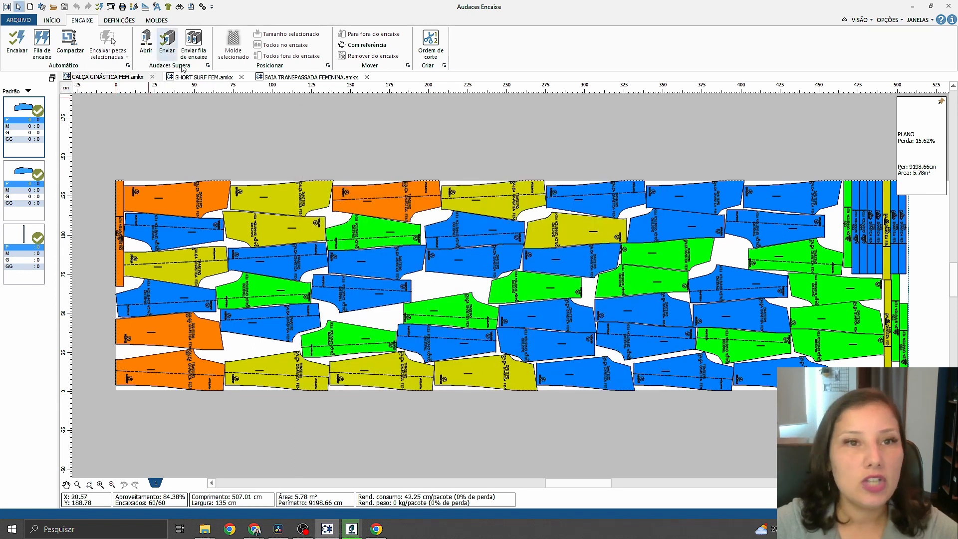
click(352, 529)
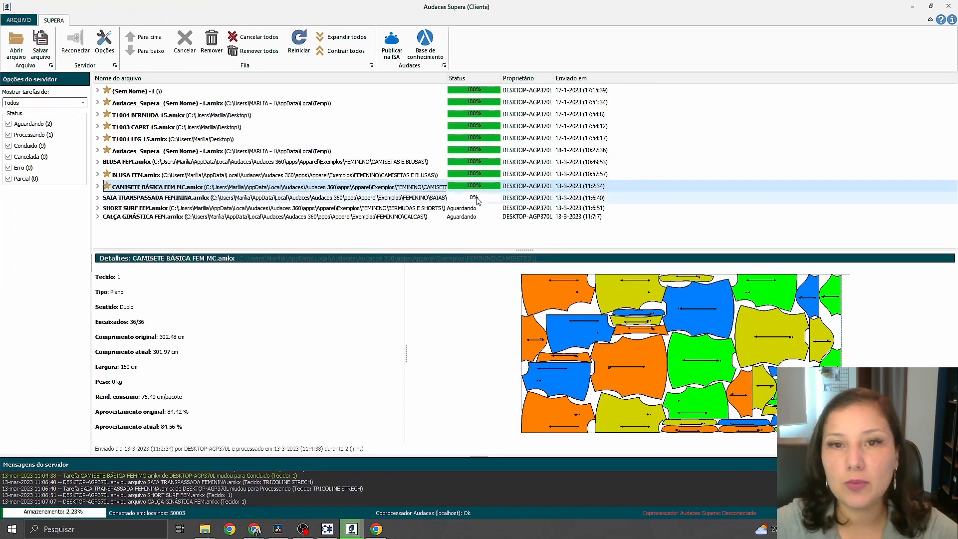
click(912, 7)
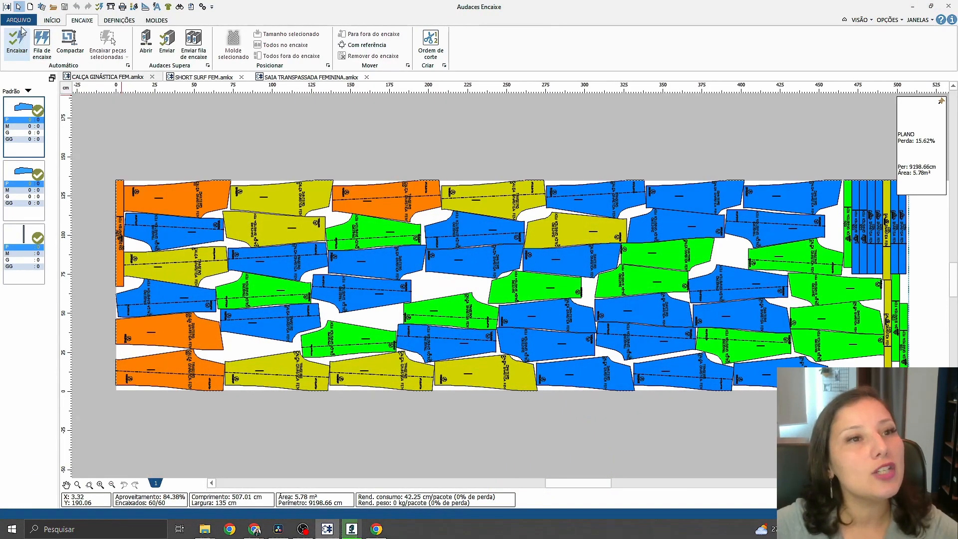
- Start a new marker in Audaces Encaixe and include the pattern file calça.adsx from the MASTERCLASS folder
click(19, 20)
click(35, 47)
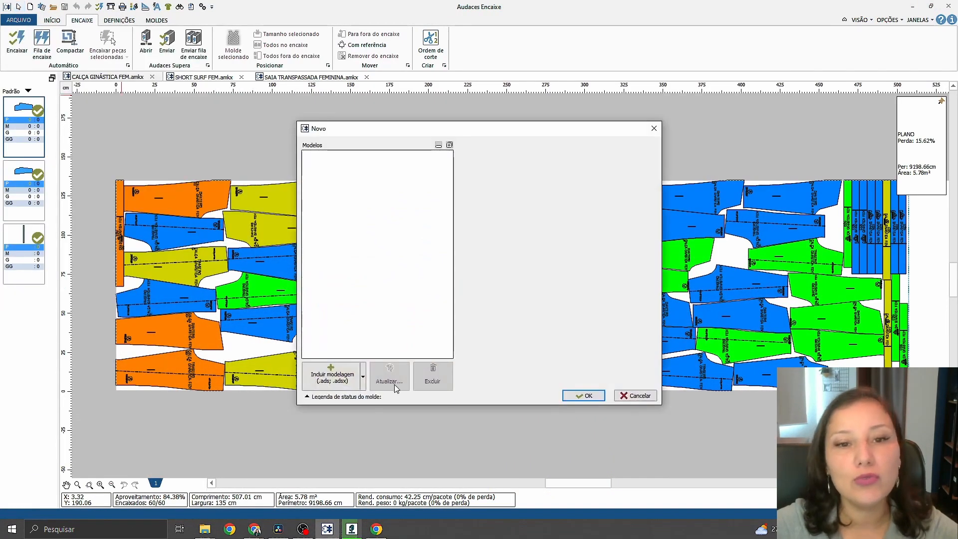
click(333, 375)
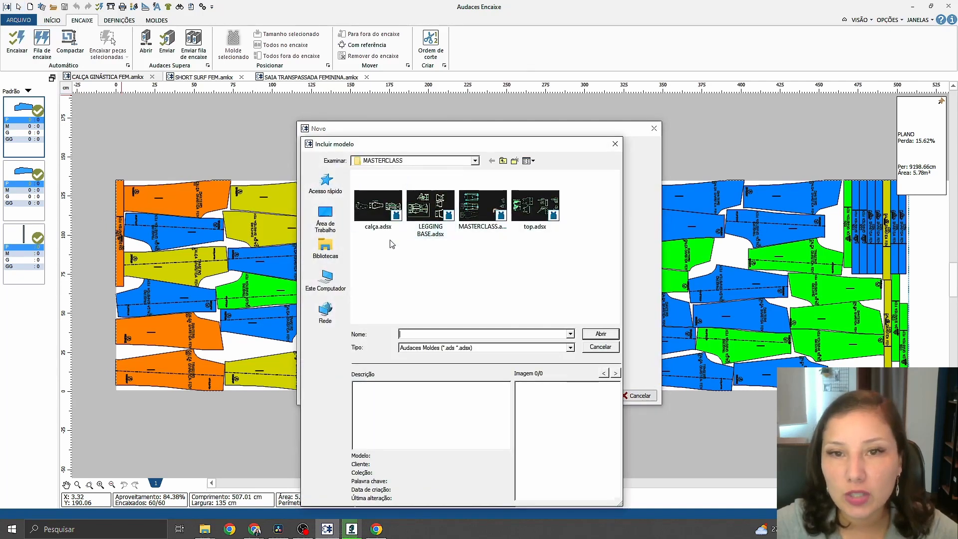
double_click(378, 209)
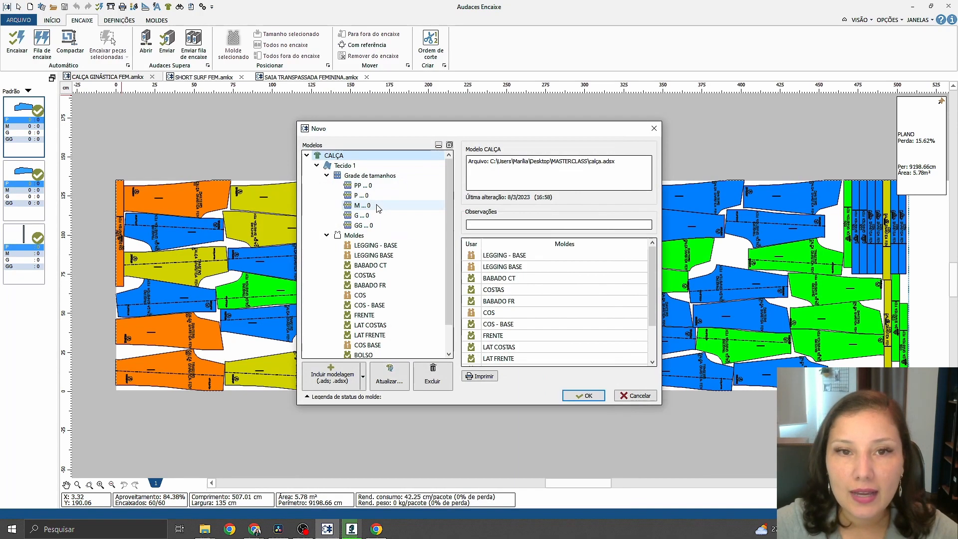
- Review the CALÇA model's pieces COSTAS, COS - BASE, FRENTE, LAT COSTAS, LAT FRENTE and BOLSO in the preview
click(370, 275)
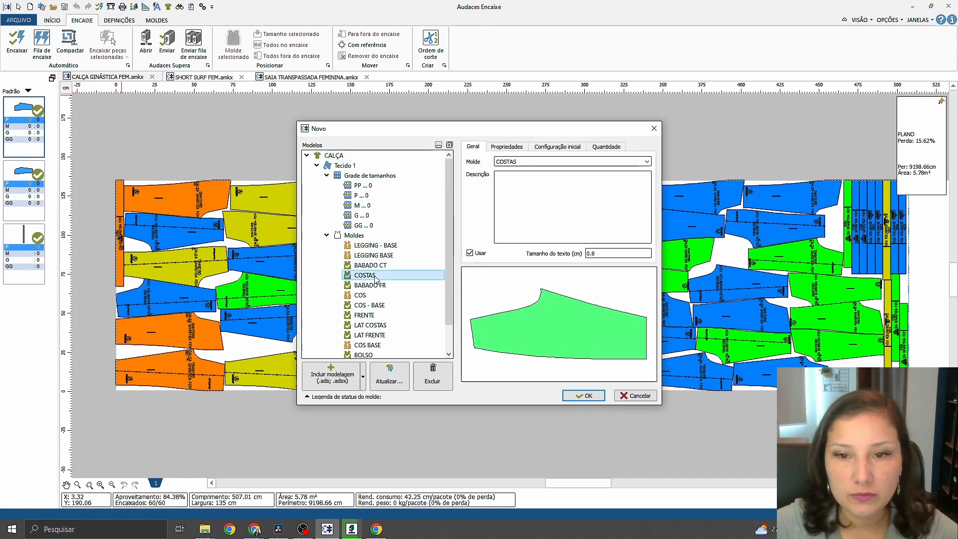
click(371, 305)
click(371, 315)
click(374, 325)
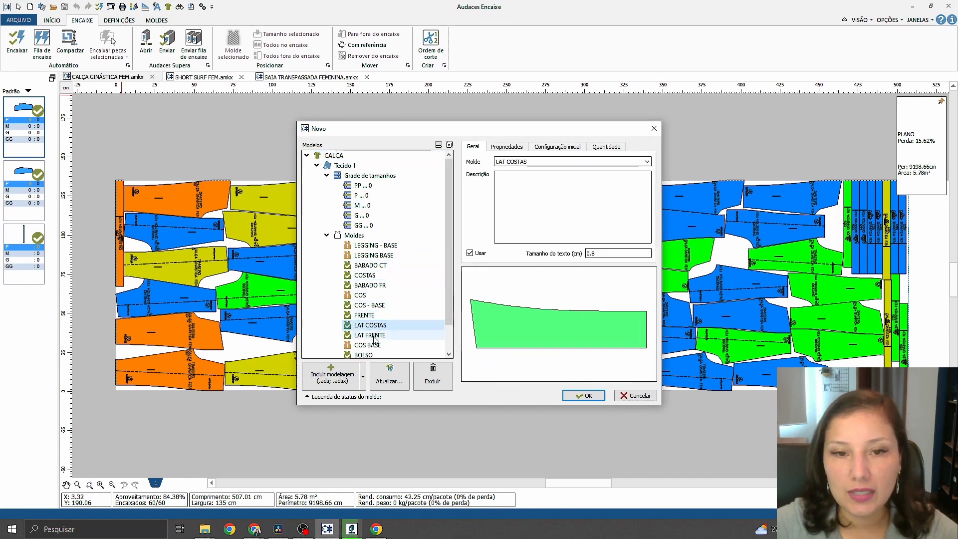
click(375, 335)
click(382, 354)
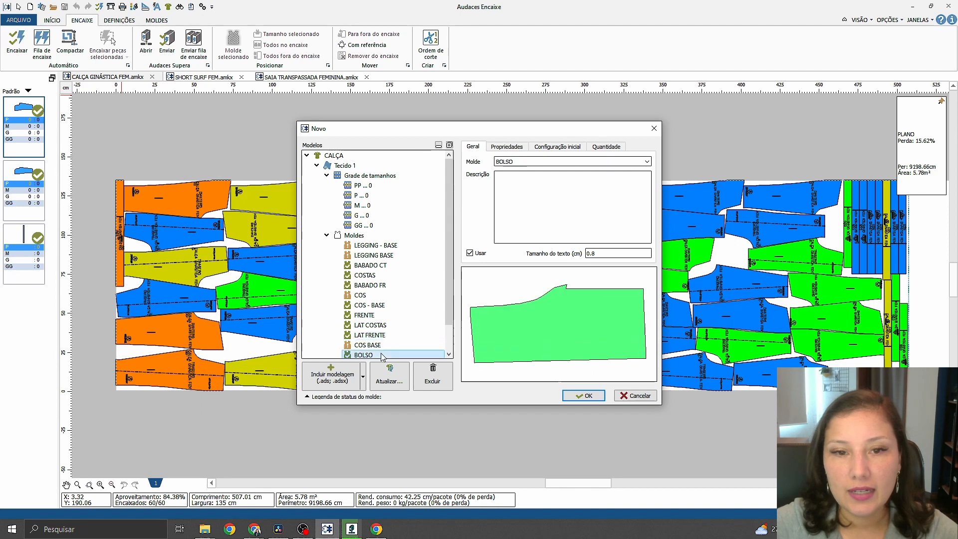
- Set the CALÇA size grid to a quantity of 1 for each size from PP to GG
click(369, 166)
click(522, 149)
text(1)
key(Return)
- Set the width of Tecido 1 to 160 cm and create the new CALÇA marker
click(344, 156)
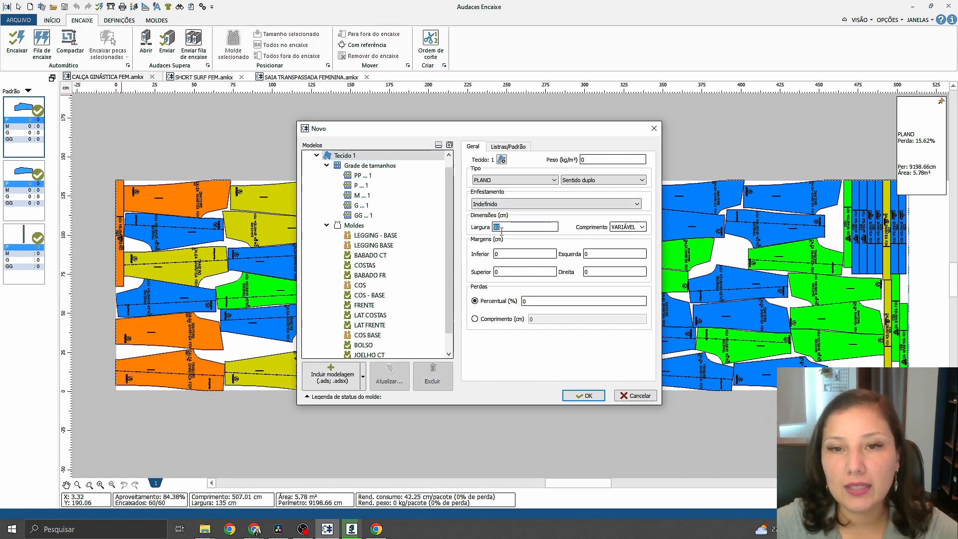
text(160)
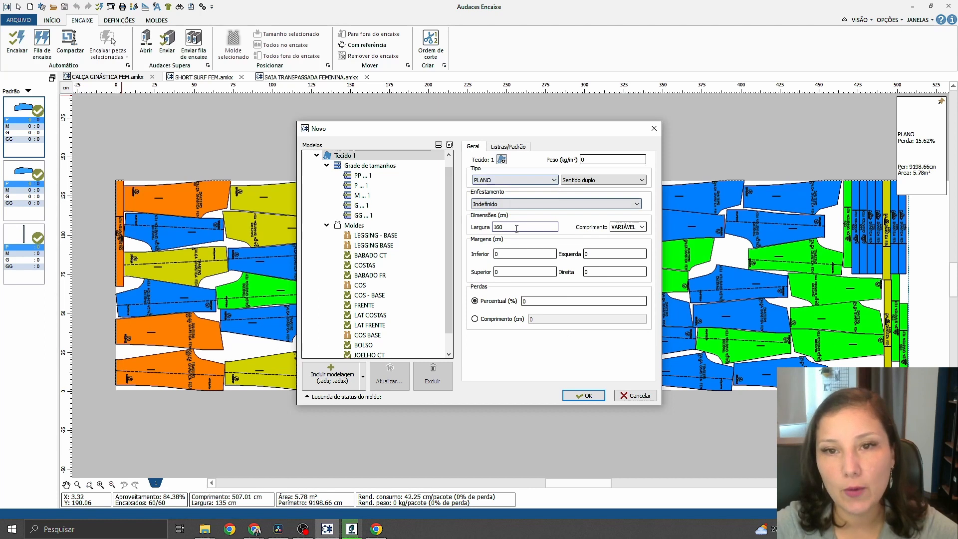
click(583, 396)
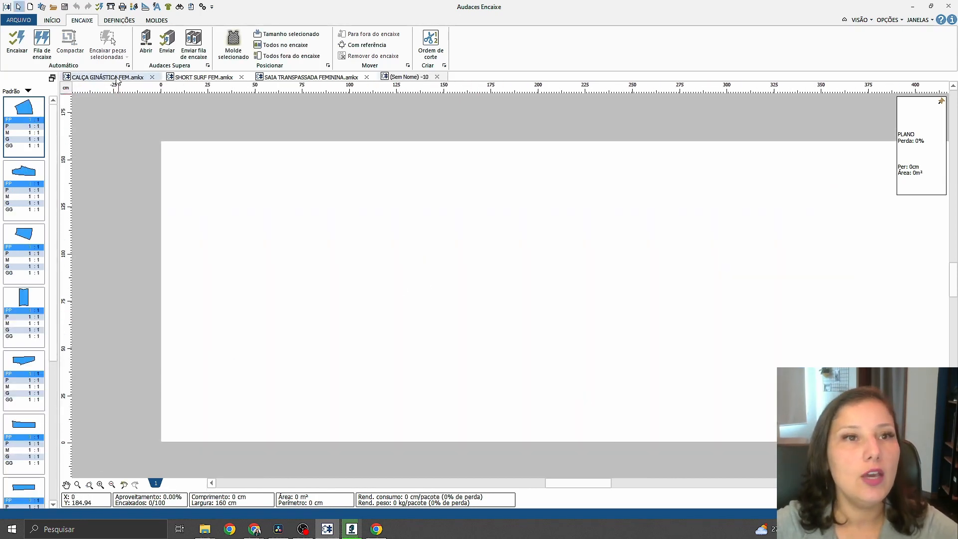
- Send the new CALÇA marker to Audaces Supera and run advanced automatic nesting on it, each with a 1-minute time limit and 100% desired utilisation
click(163, 47)
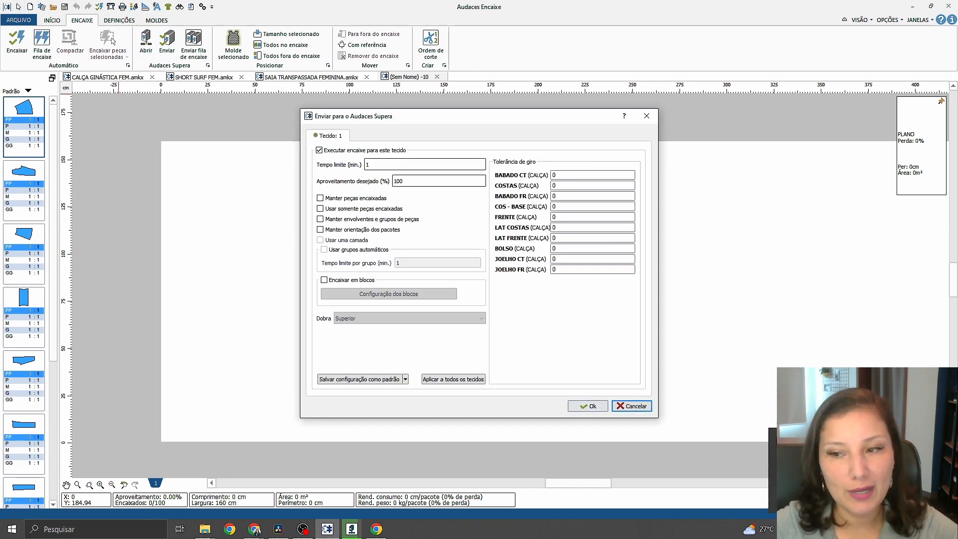
click(592, 406)
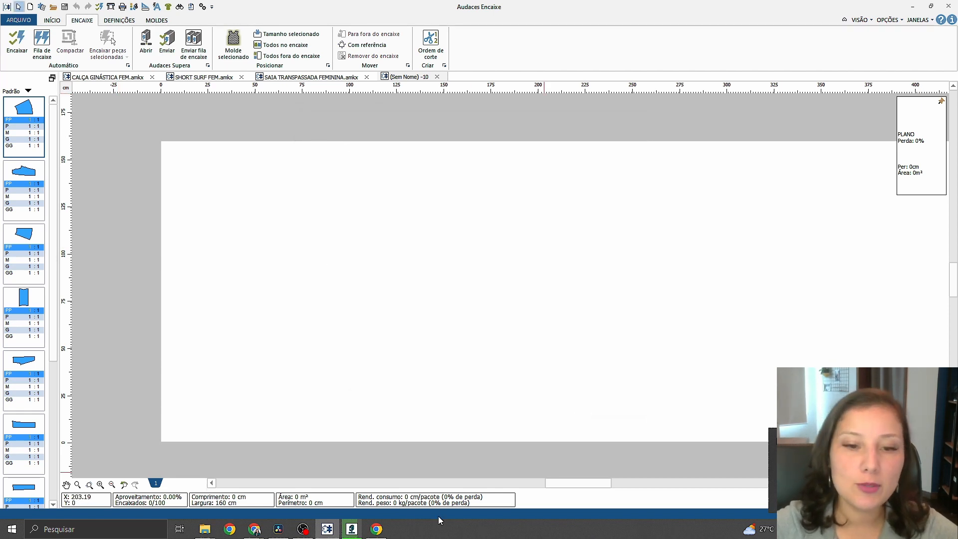
click(15, 46)
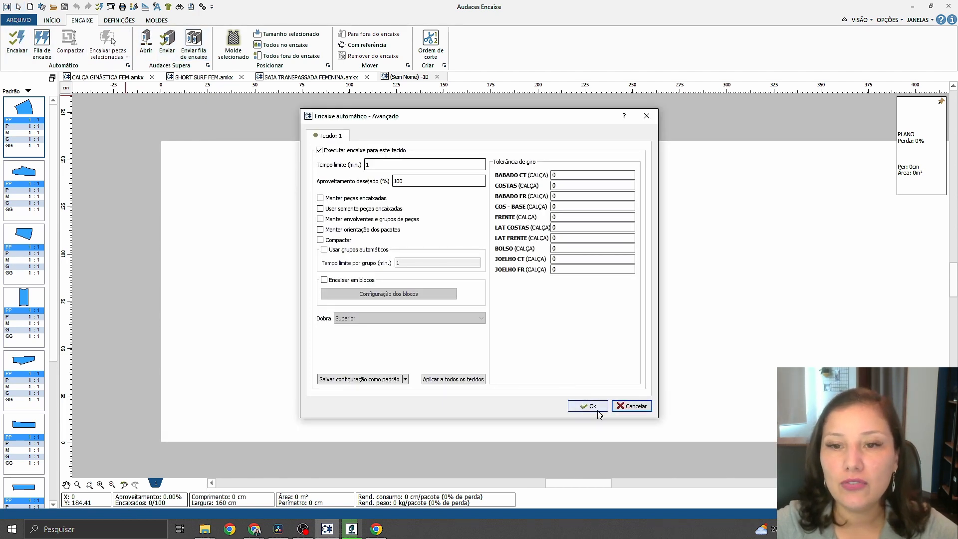
click(589, 406)
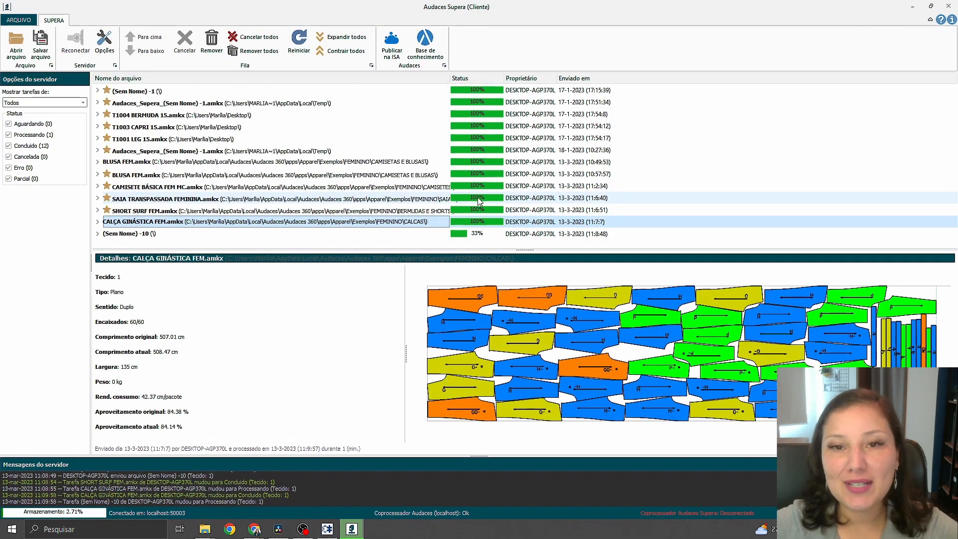
- Review the Supera details of SAIA TRANSPASSADA FEMININA, SHORT SURF FEM, CALÇA GINÁSTICA FEM and the unnamed CALÇA marker, comparing original and current utilisation
click(479, 199)
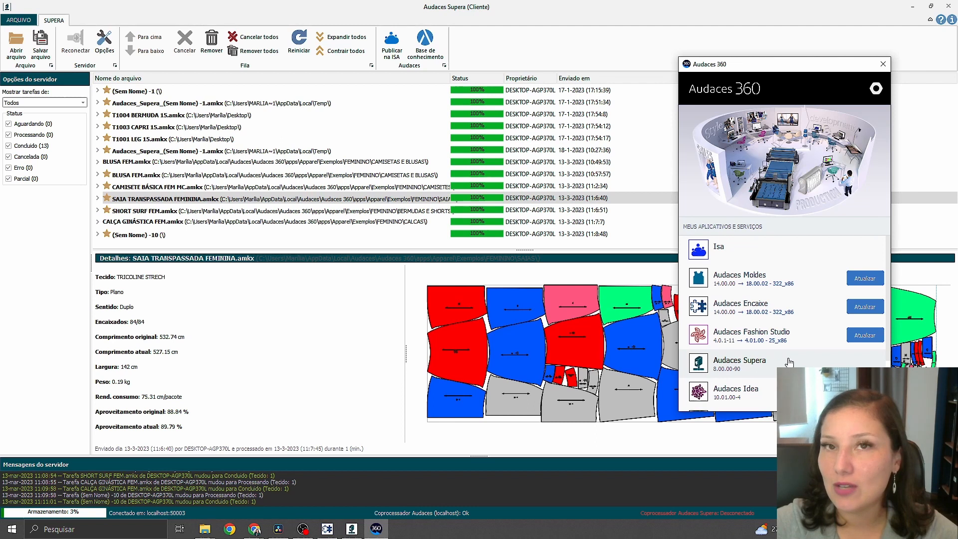
click(882, 64)
click(176, 210)
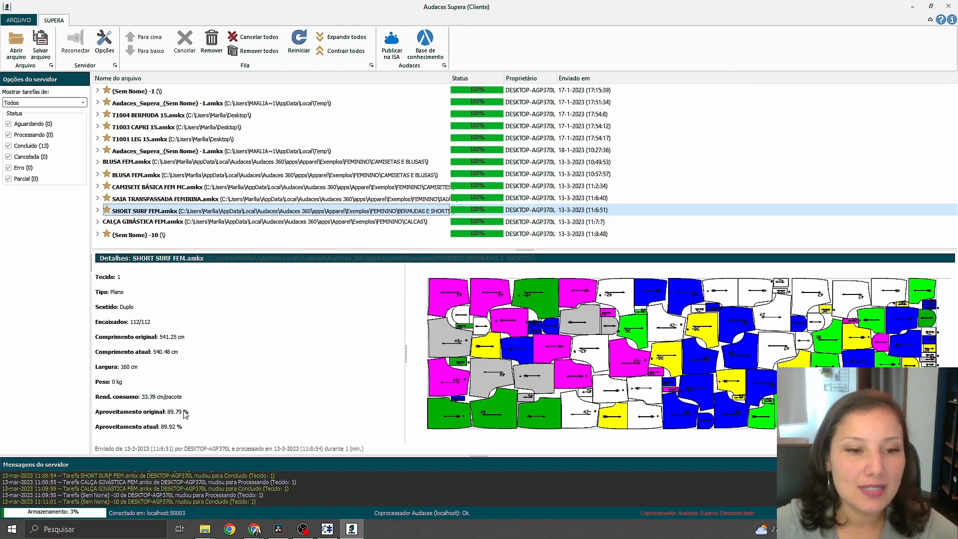
click(288, 222)
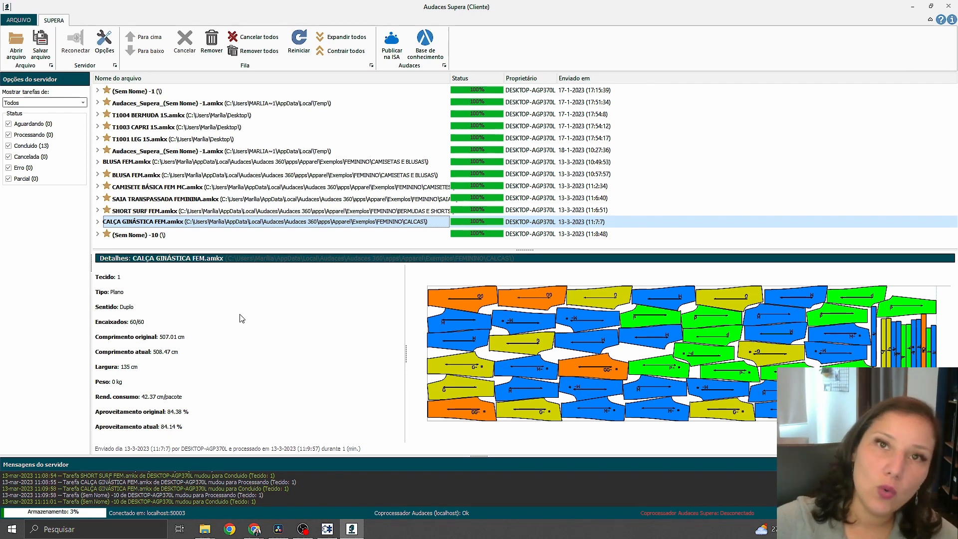
click(146, 236)
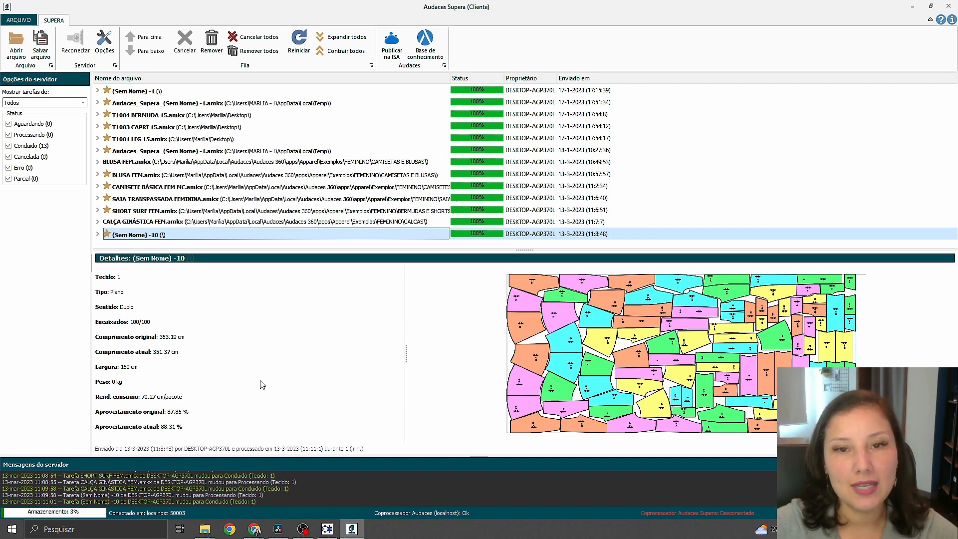
- Open the optimised CALÇA GINÁSTICA FEM file from the queue and view the Supera results for the skirt, shorts and leggings in Audaces Encaixe
right_click(411, 222)
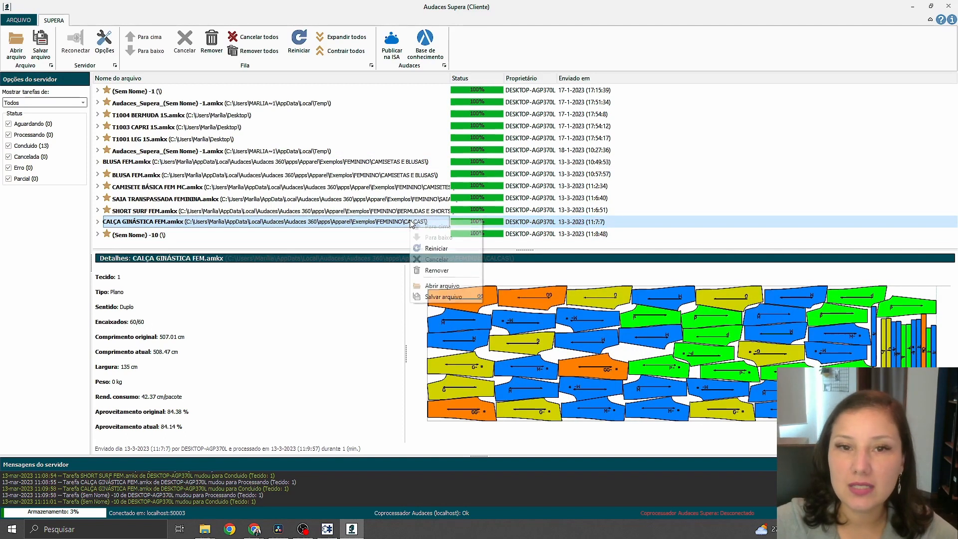
click(327, 529)
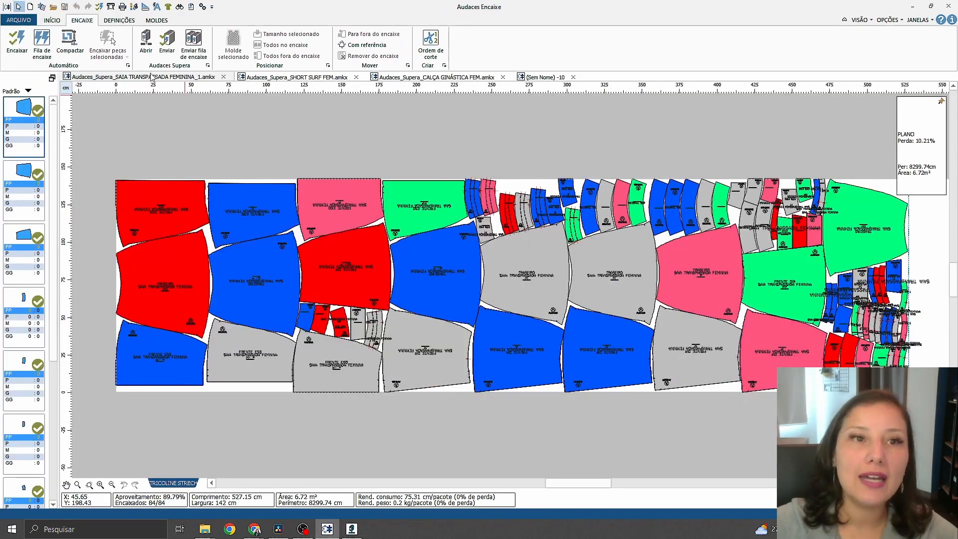
click(280, 77)
click(394, 78)
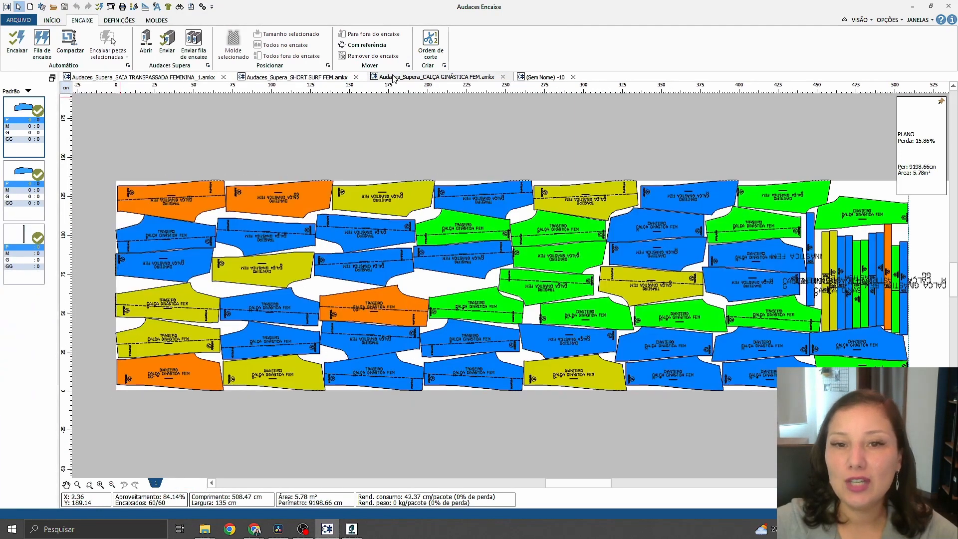